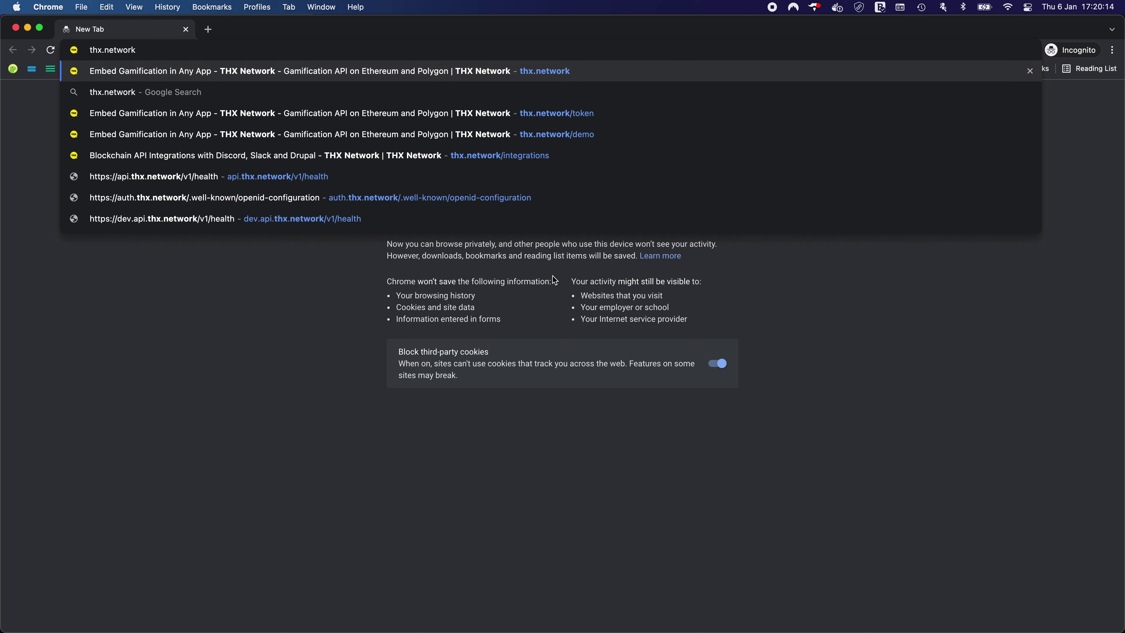
Go to thx.network, dismiss the cookie notice, and head to the dashboard sign-in.
key("Return")
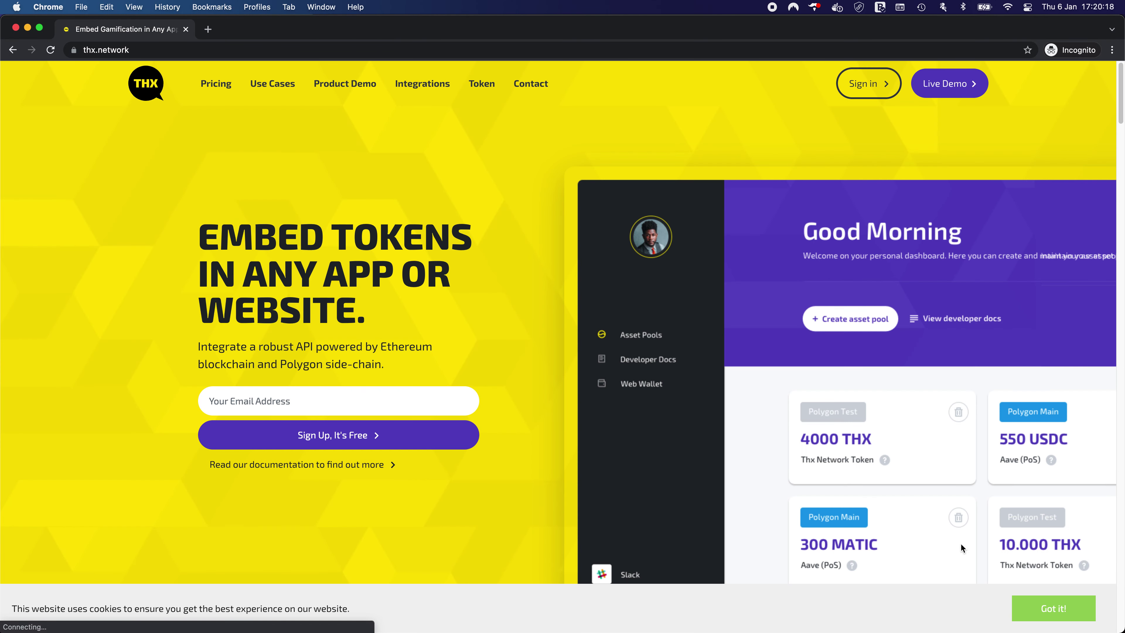
left_click(1052, 618)
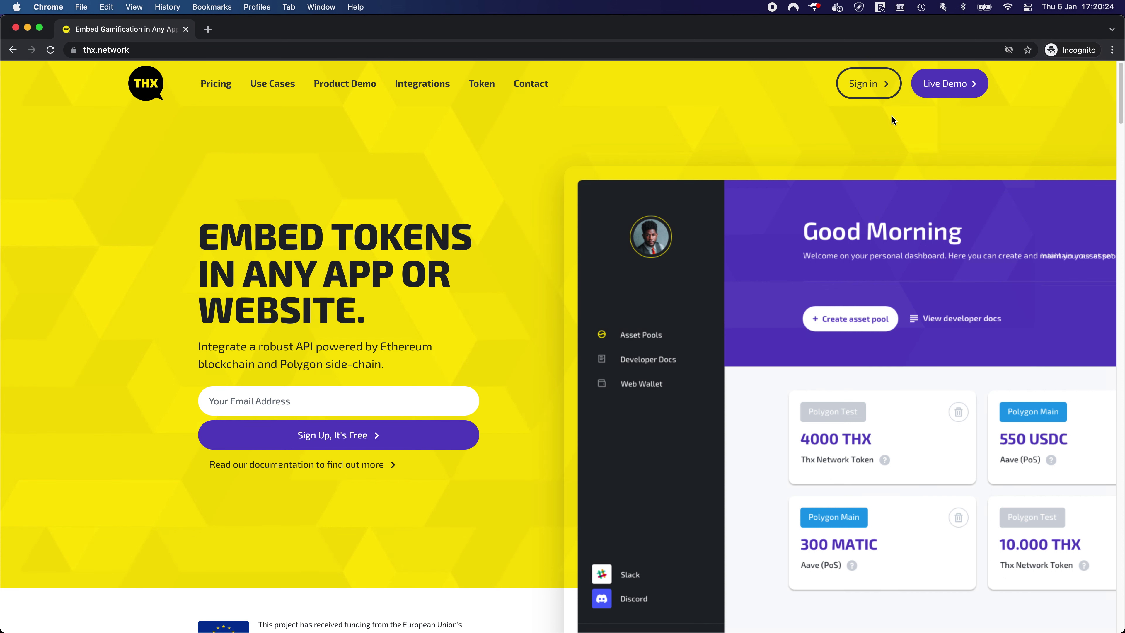
left_click(869, 86)
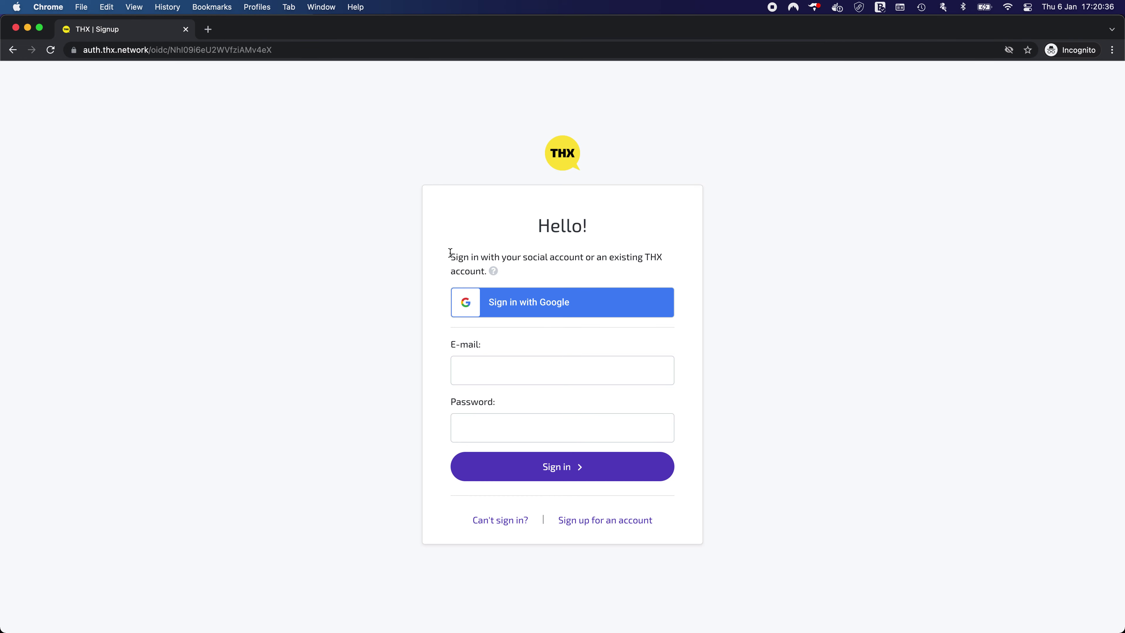
Read the sign-in intro on social accounts and the help note about new-account creation.
left_click_drag(451, 256, 580, 260)
left_click(585, 265)
mouse_move(495, 272)
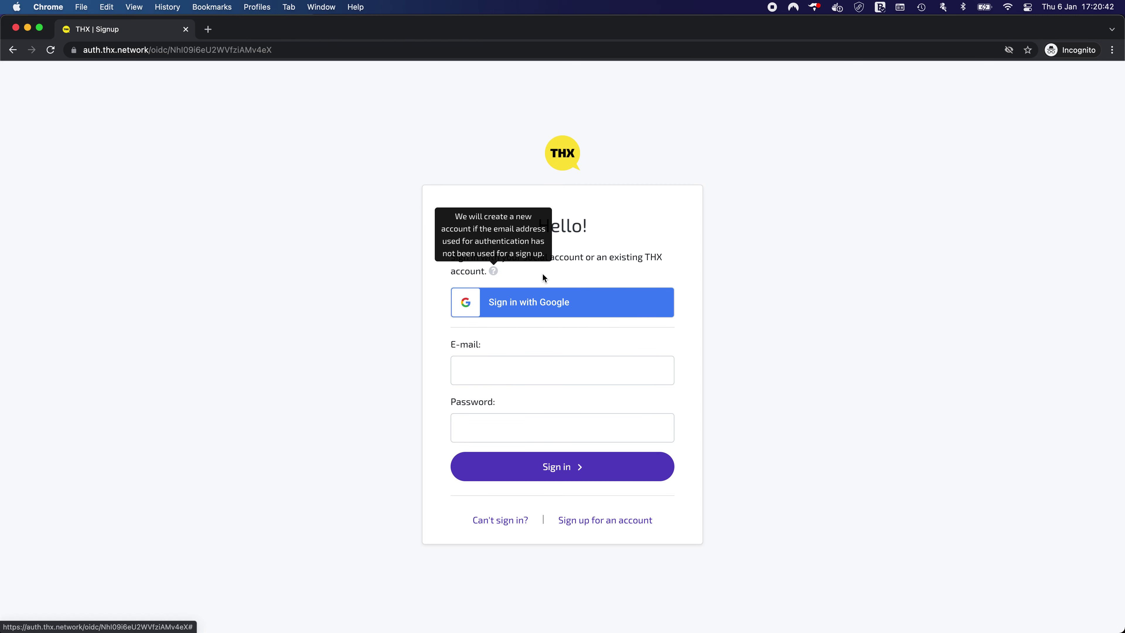
Choose Sign in with Google and begin reading the OAuth sign-in URL.
left_click(544, 310)
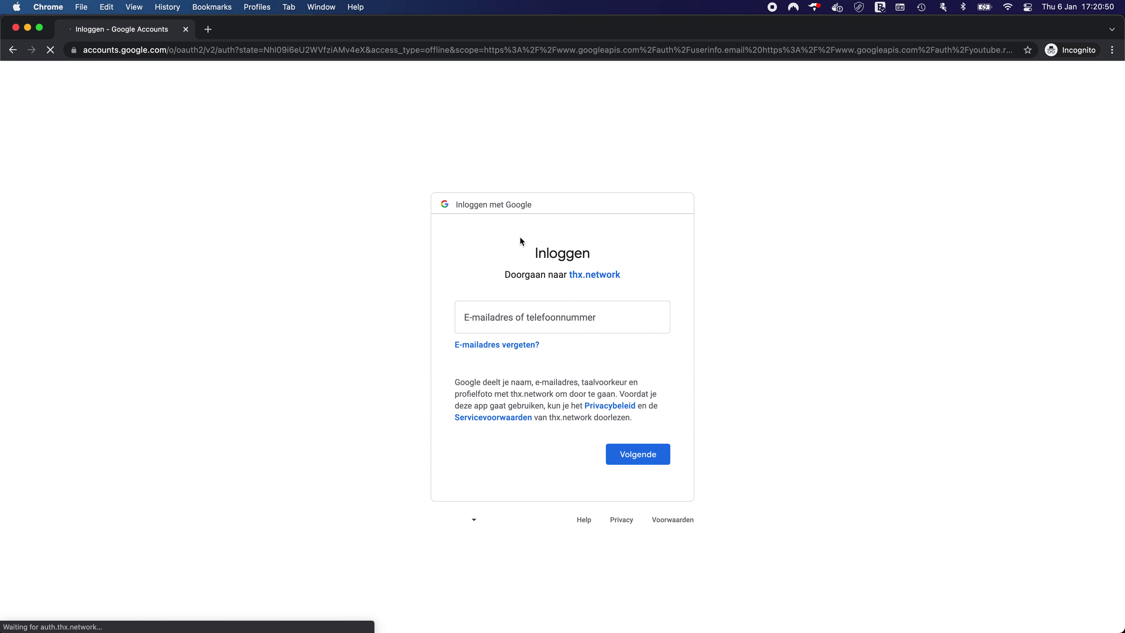
left_click(416, 49)
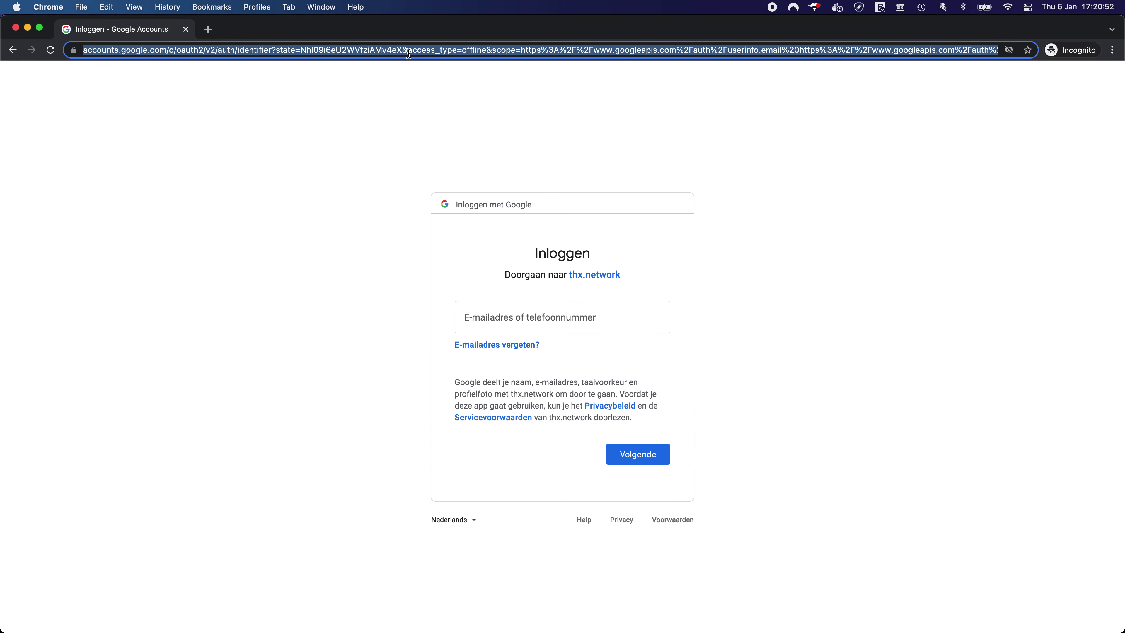
left_click(428, 49)
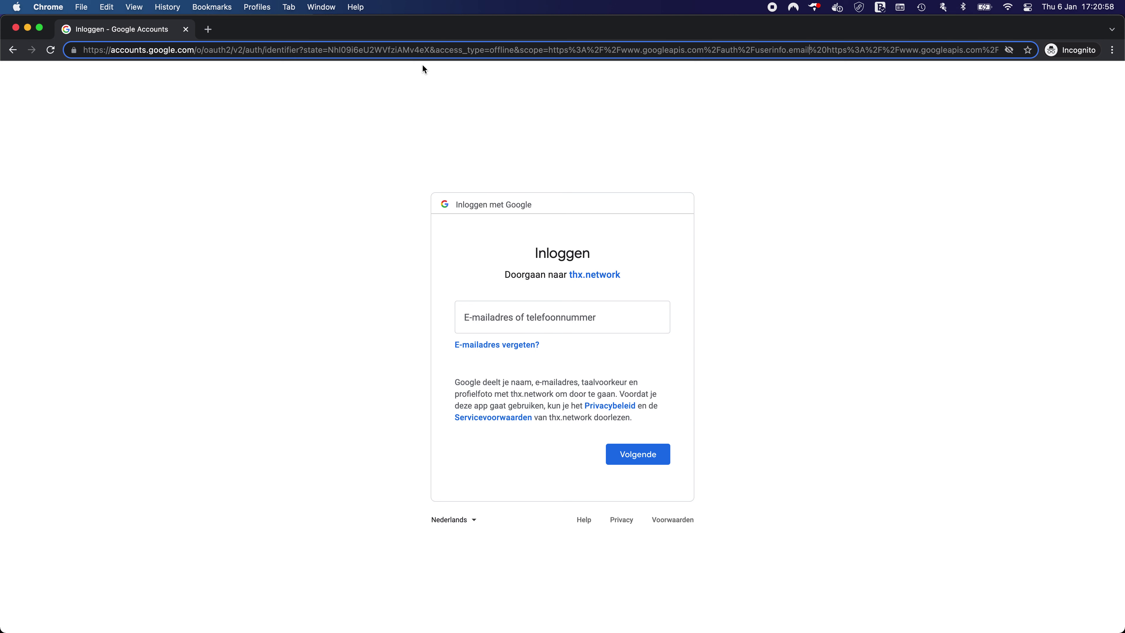
key("Right")
key("Right")
key("Right")
key("Right")
key("Right")
key("Right")
key("Right")
key("Right")
key("Right")
key("Right")
key("Right")
key("Right")
key("Right")
key("Right")
key("Right")
key("Right")
key("Right")
key("Right")
key("Right")
key("Right")
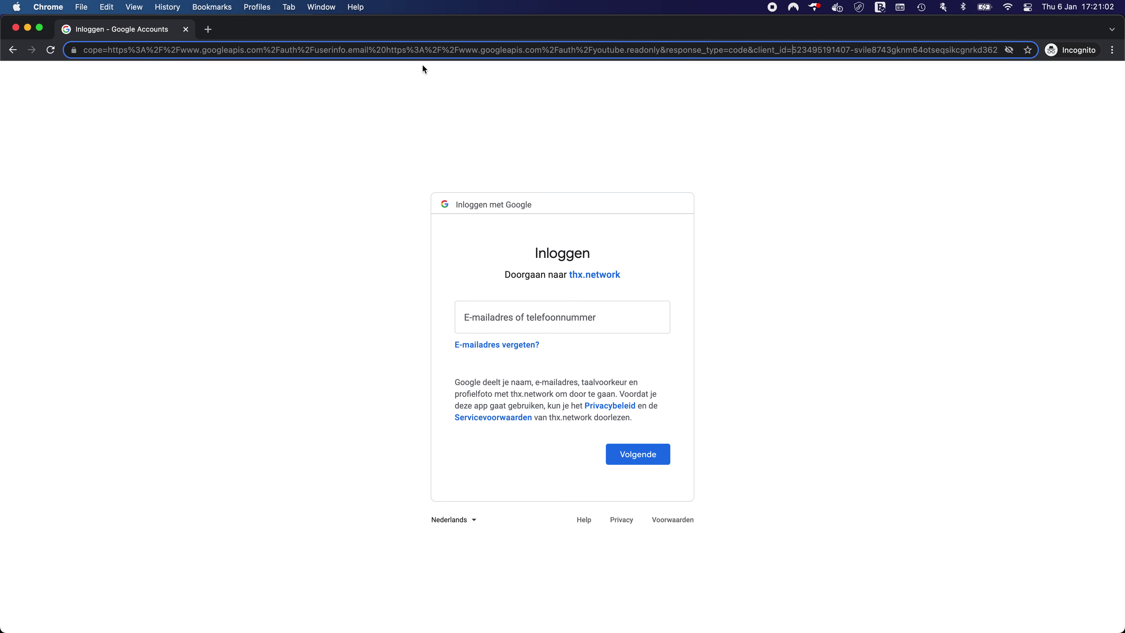
key("Right")
key("Right")
key("Right")
key("Right")
key("Right")
key("Right")
key("Right")
key("Right")
key("Right")
key("Right")
key("Right")
key("Right")
key("Right")
key("Right")
key("Right")
key("Right")
key("Right")
key("Right")
key("Right")
key("Right")
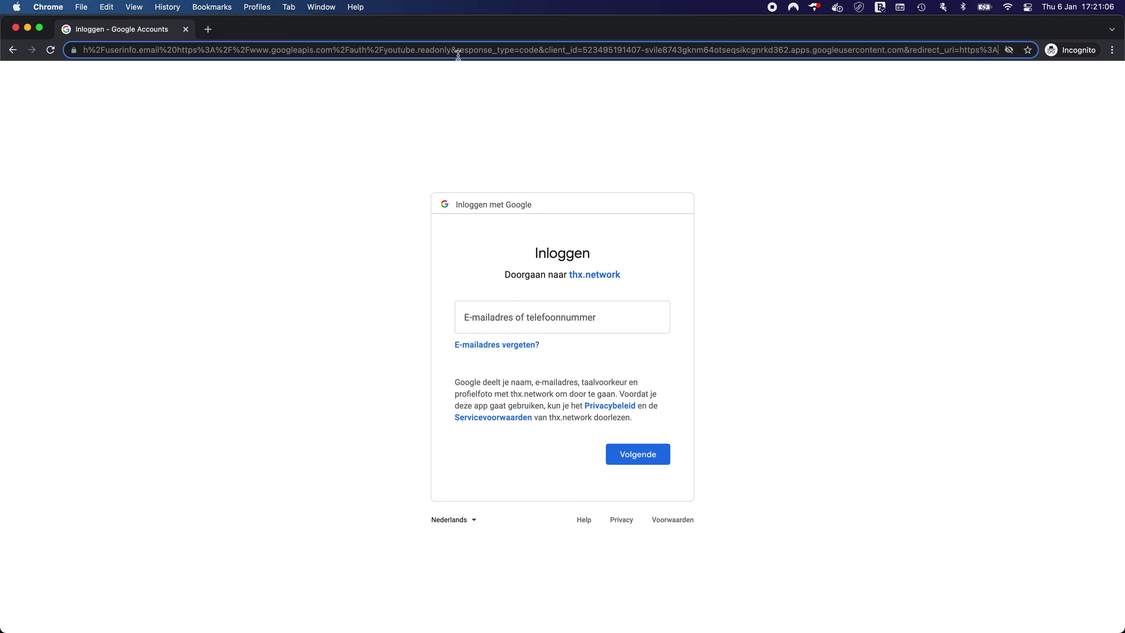
Inspect the OAuth URL's scopes, client id and redirect back to thx.network auth.
left_click(908, 49)
key("super+a")
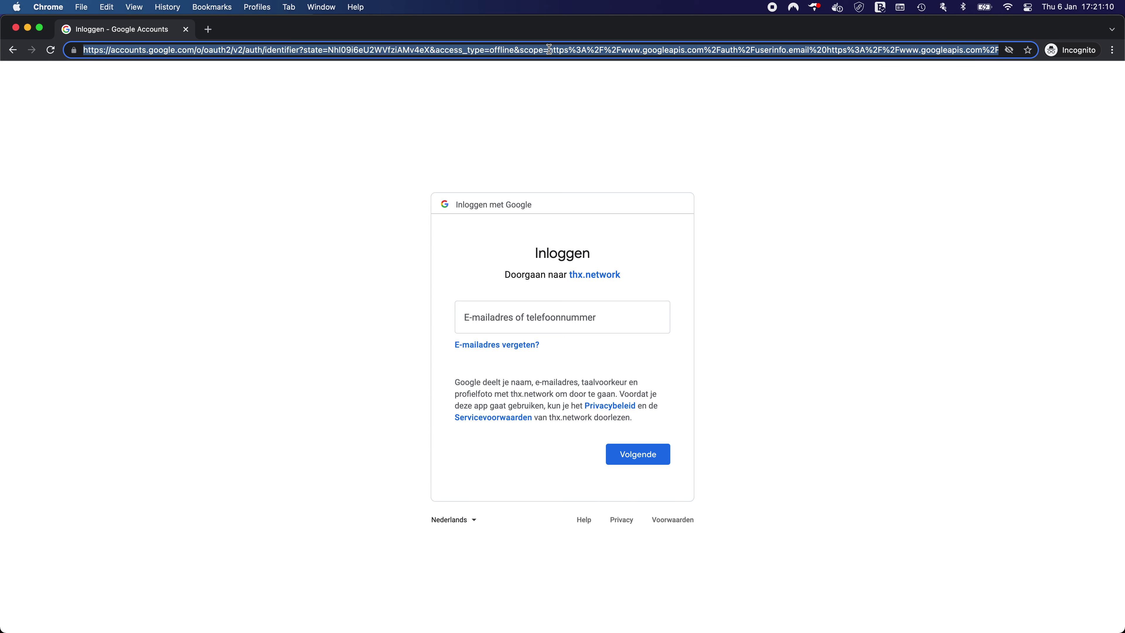
left_click_drag(557, 45, 727, 50)
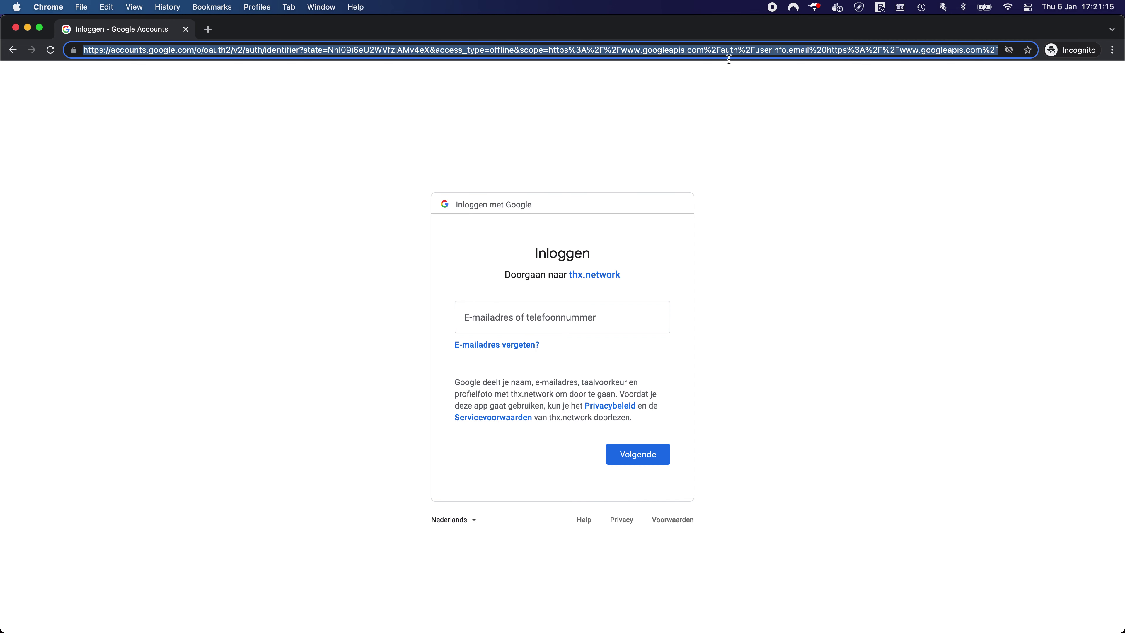
left_click(838, 49)
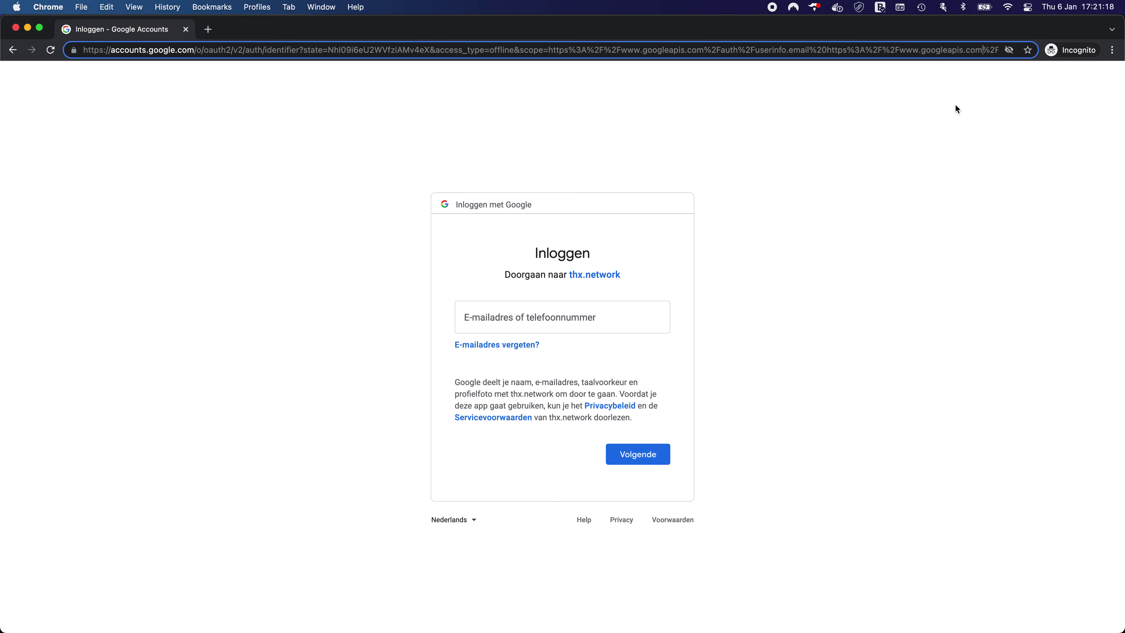
key("Right")
key("Right")
key("Right")
key("Right")
key("Right")
key("Right")
key("Right")
key("Right")
key("Right")
key("Right")
key("Right")
key("Right")
key("Right")
key("Right")
key("Right")
key("Right")
key("Right")
key("Right")
key("Right")
key("Right")
key("Right")
key("Right")
key("Right")
key("Right")
key("Right")
key("Right")
key("Right")
key("Right")
key("Right")
key("Right")
key("Right")
key("Right")
key("Right")
key("Right")
key("Right")
key("Right")
key("Right")
key("Right")
key("Right")
key("Right")
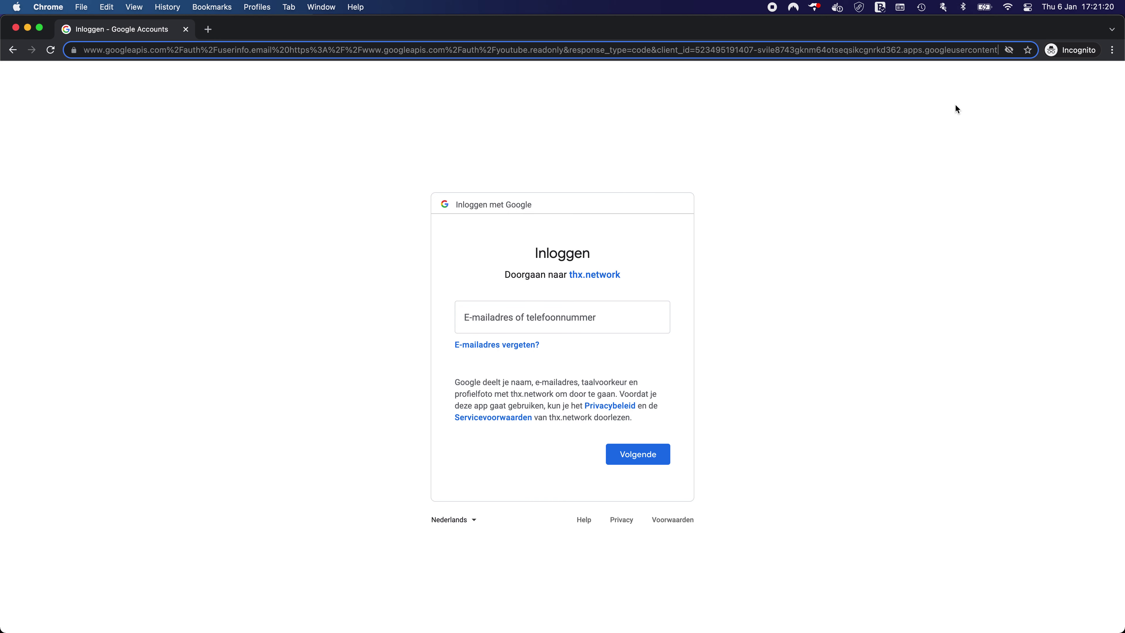
key("Right")
key("Right")
key("Right")
key("Right")
key("Right")
key("Right")
key("Right")
key("Right")
key("Right")
key("Right")
key("Right")
key("Right")
key("Right")
key("Right")
key("Right")
key("Right")
key("Right")
key("Right")
key("Right")
key("Right")
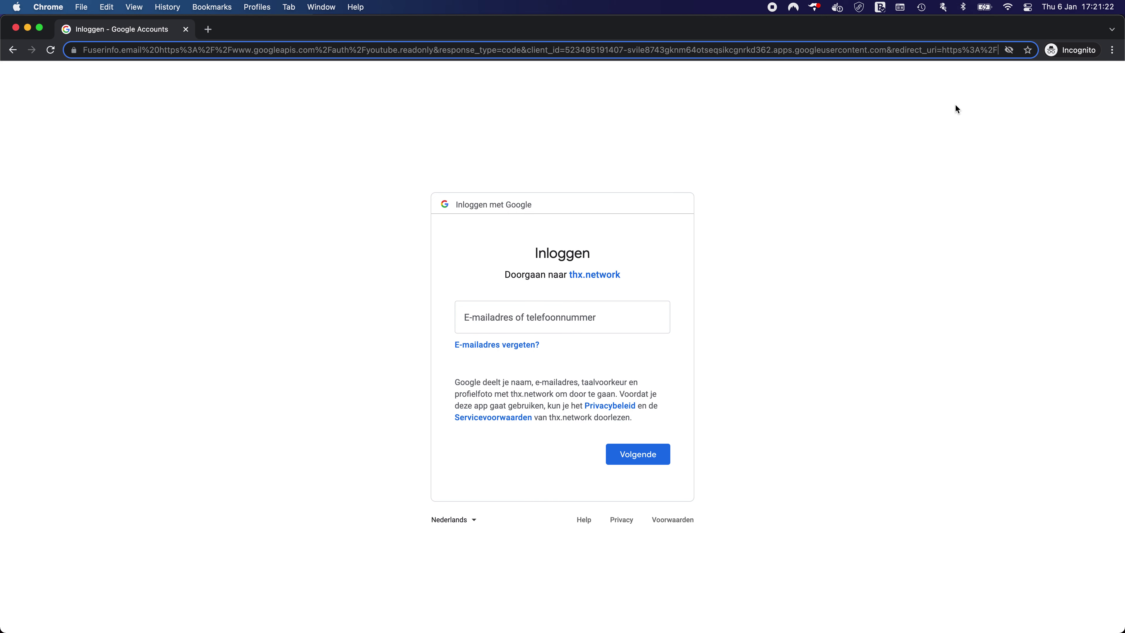
key("Right")
key("Right")
key("Right")
key("Right")
key("Right")
key("Right")
key("Right")
key("Right")
key("Right")
key("Right")
key("Right")
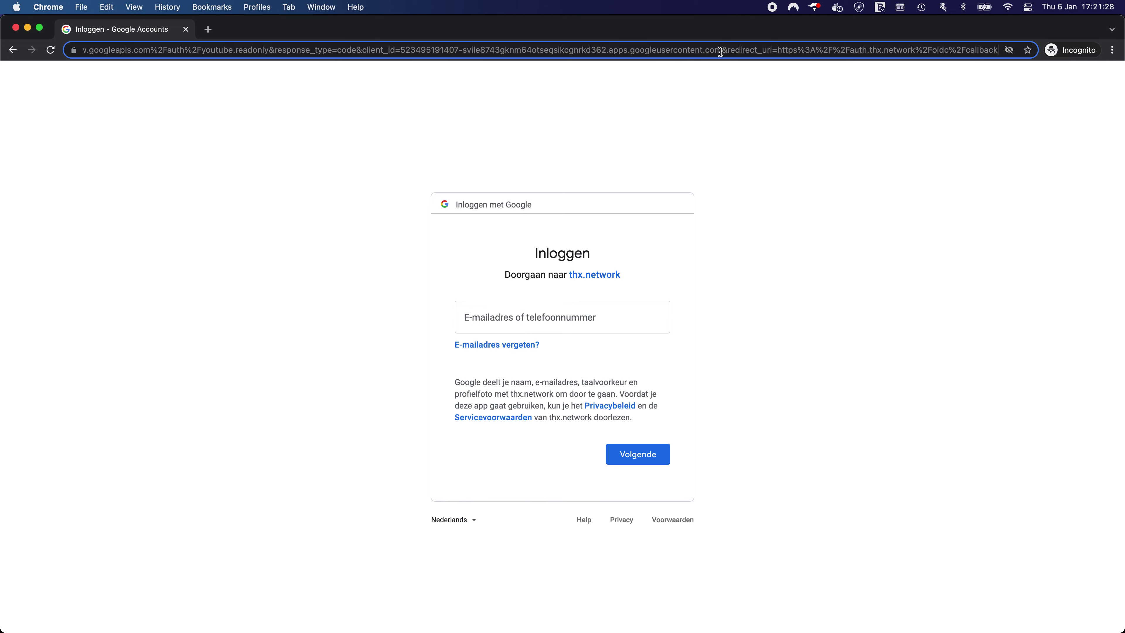
left_click(507, 324)
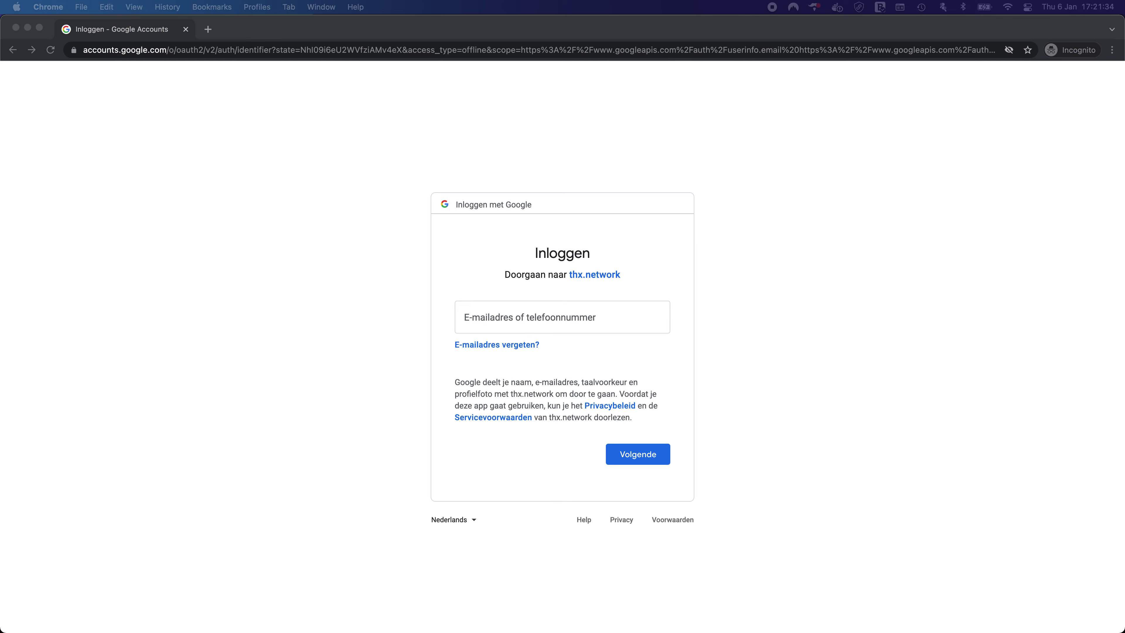
Fill in the saved account e-mail and continue to the password step.
left_click(474, 316)
left_click(552, 340)
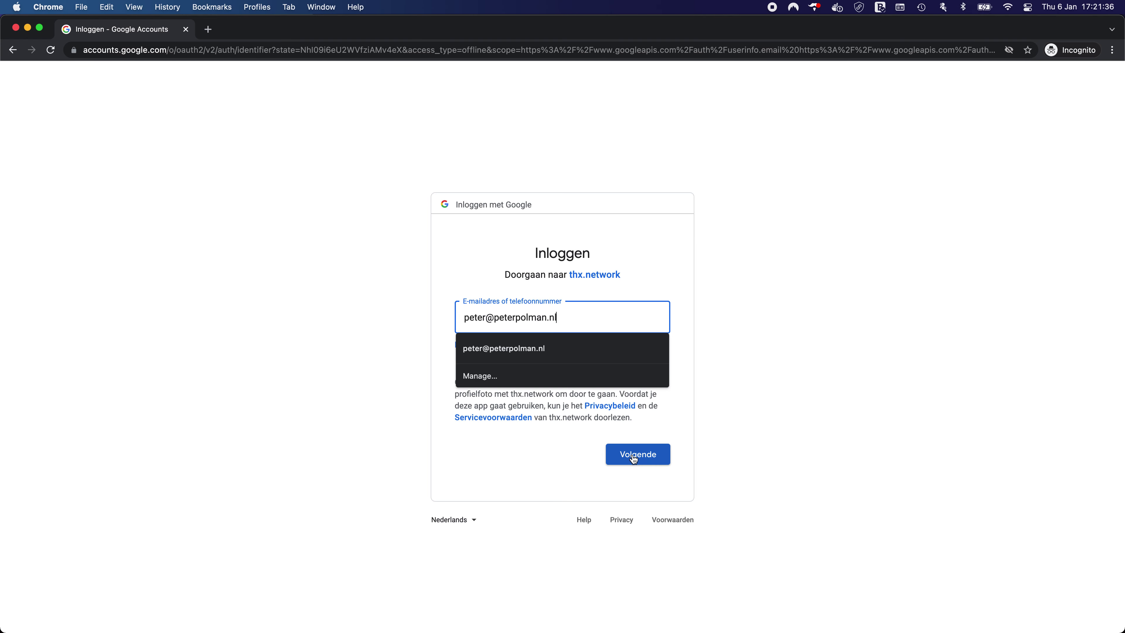
left_click(633, 456)
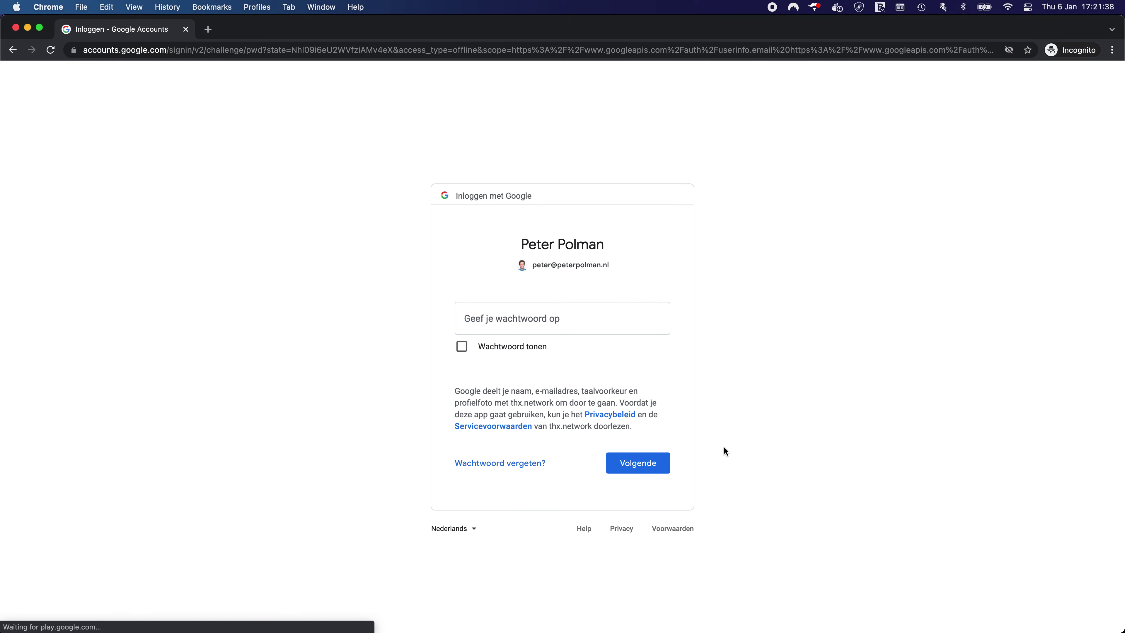
Review and close thx.network's privacy policy and terms of service.
left_click(610, 415, "super")
left_click(522, 426, "super")
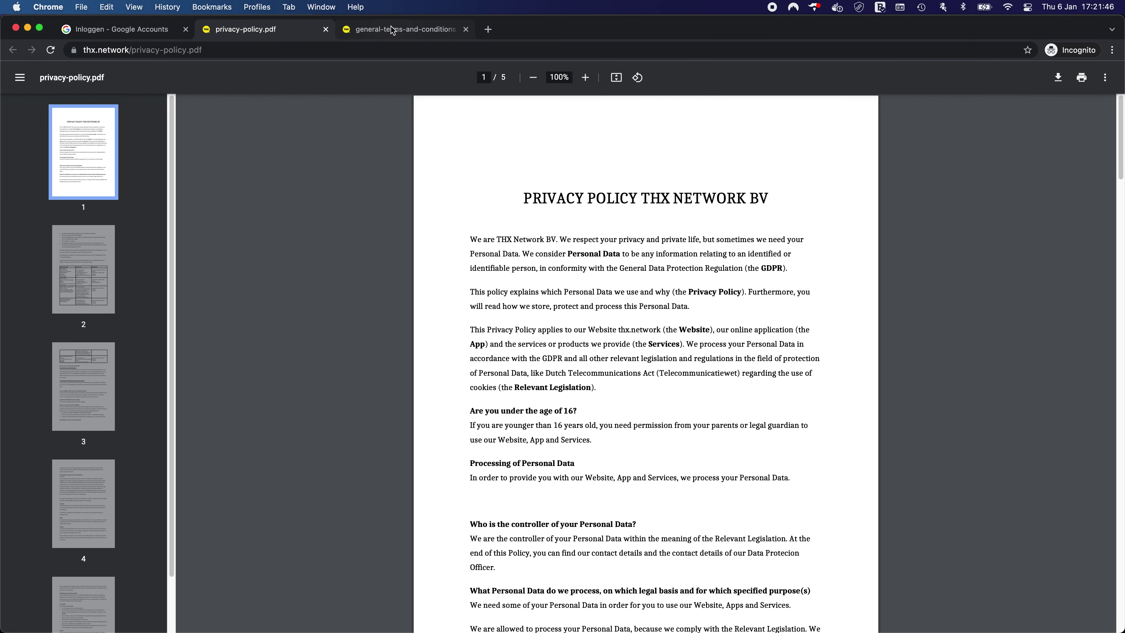
left_click(385, 29)
key("super+w")
key("super+w")
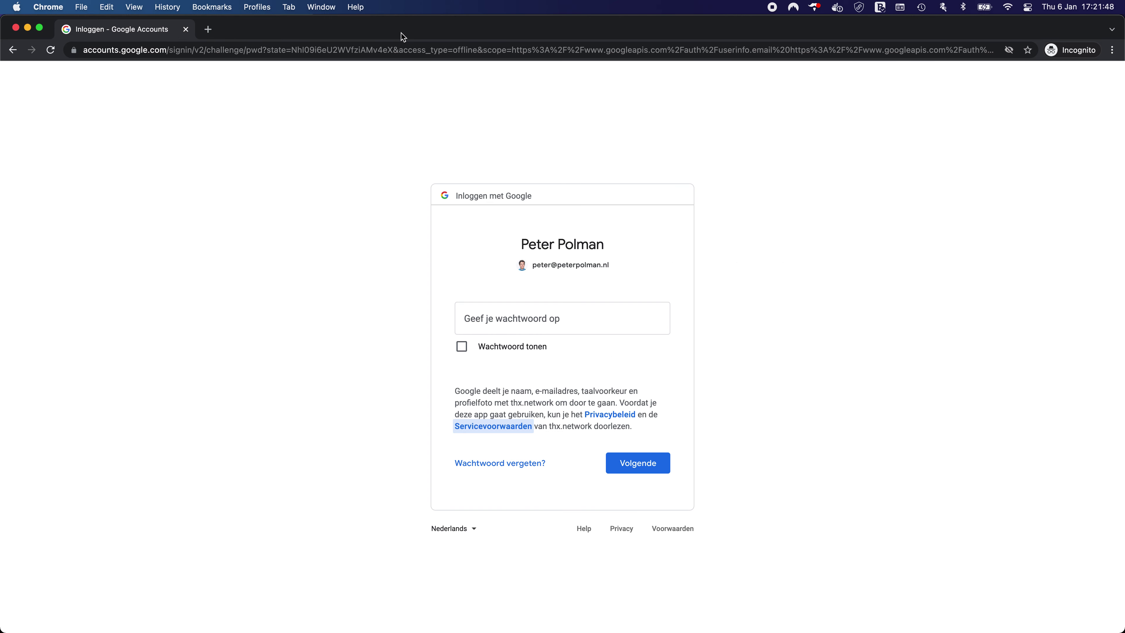
Paste and submit the account password.
left_click(532, 315)
key("super+v")
left_click(647, 457)
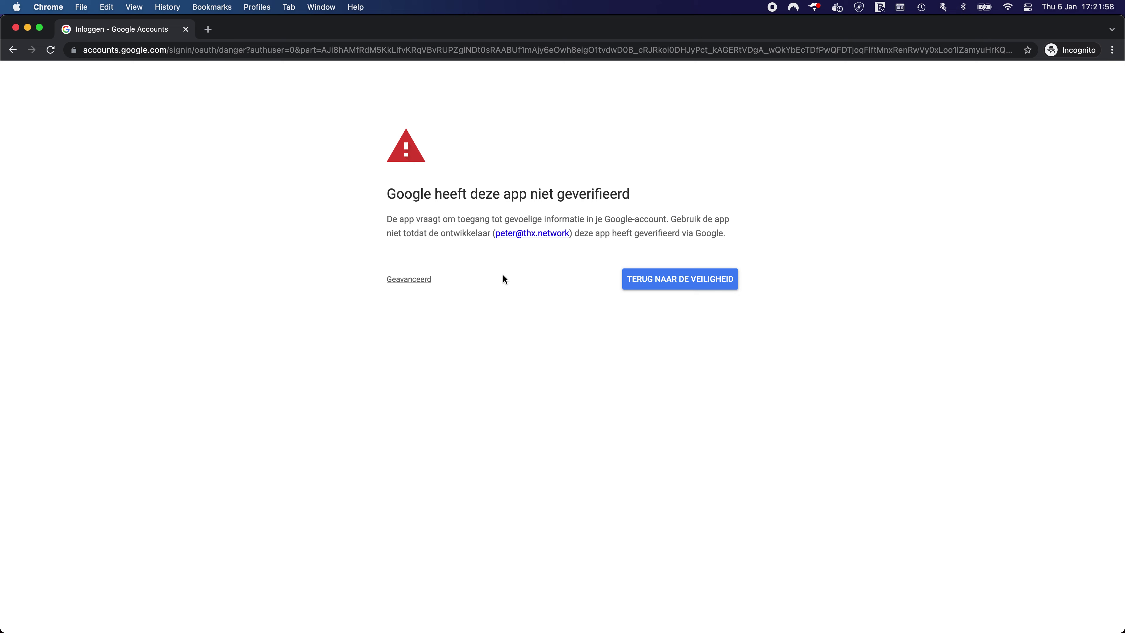
Bypass the unverified-app warning and grant thx.network YouTube account viewing access.
left_click(409, 280)
left_click(422, 364)
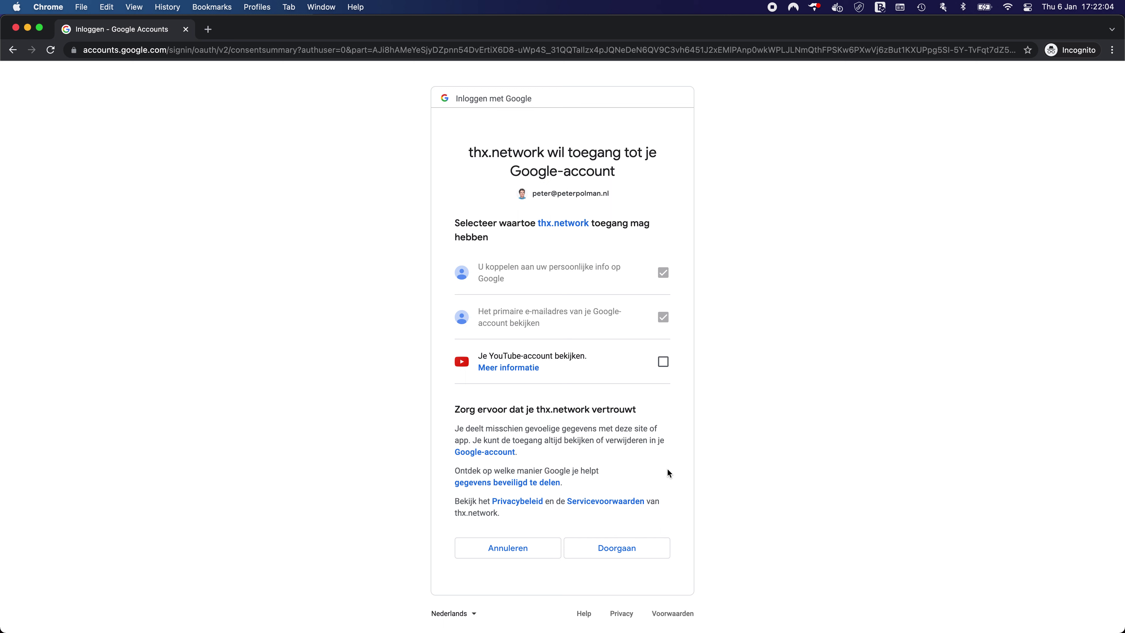
left_click(660, 364)
left_click(606, 555)
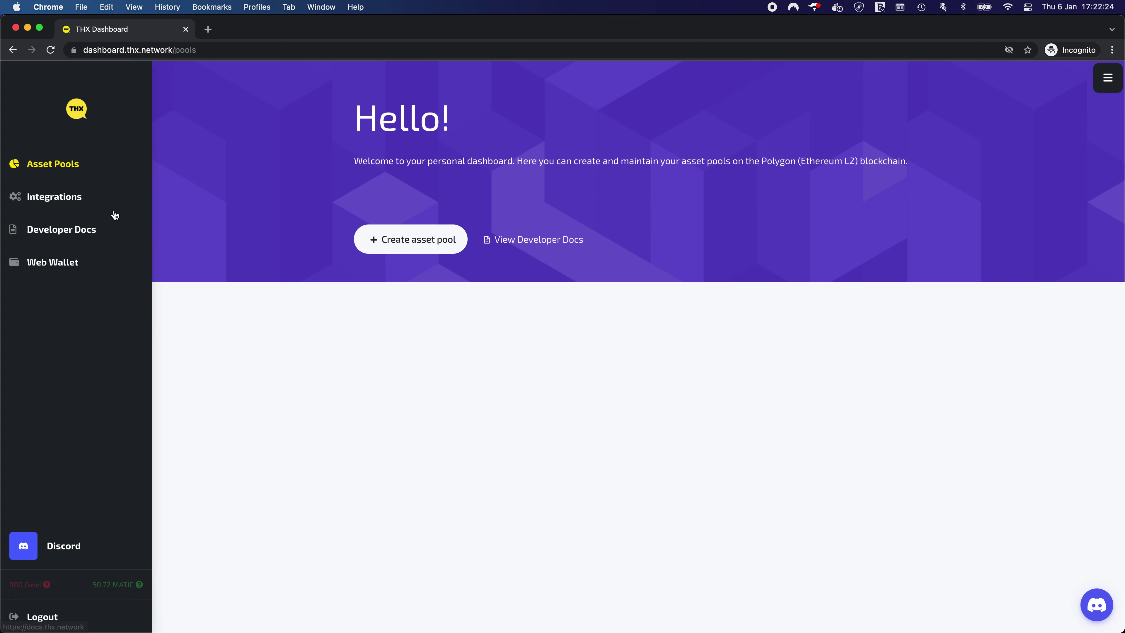
Disconnect the YouTube integration on the Integrations page and confirm its removal.
left_click(51, 201)
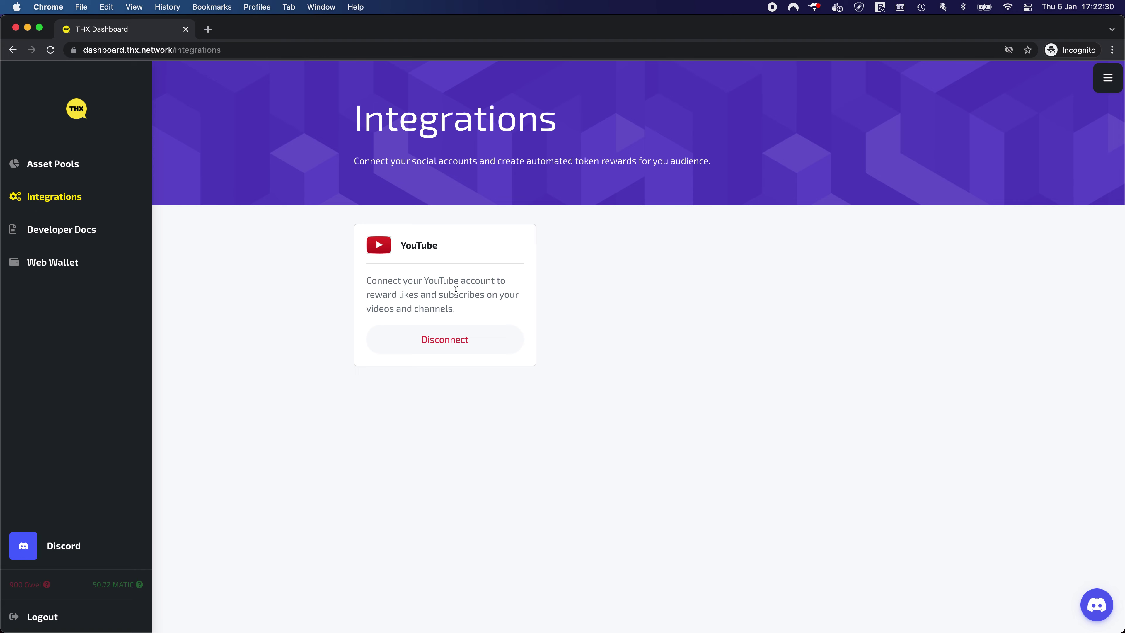
left_click(447, 340)
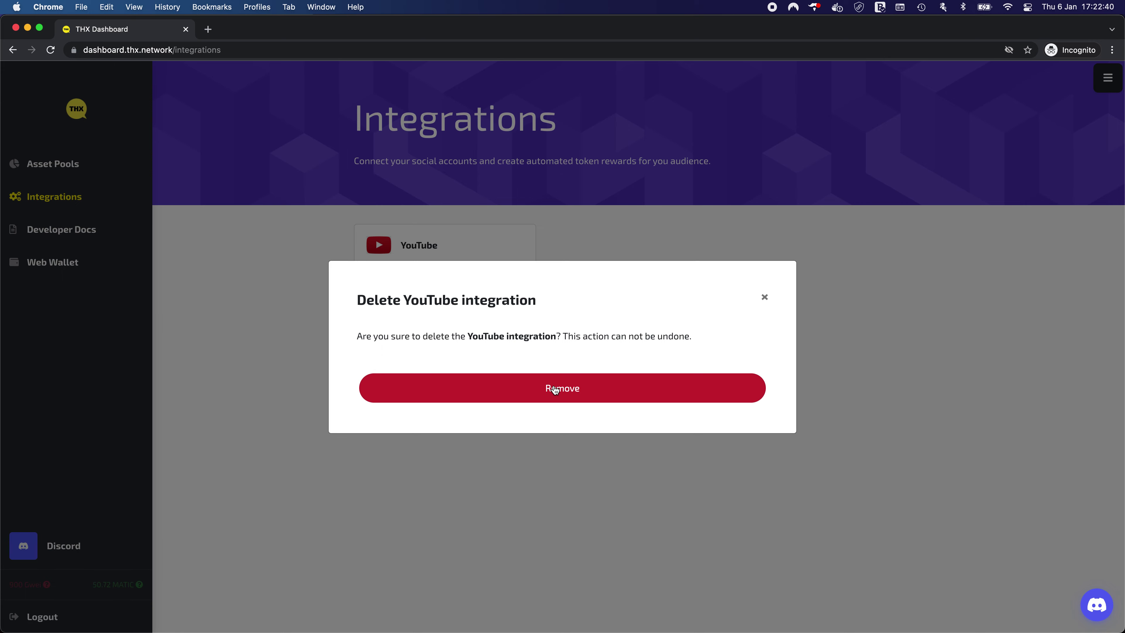
left_click(555, 389)
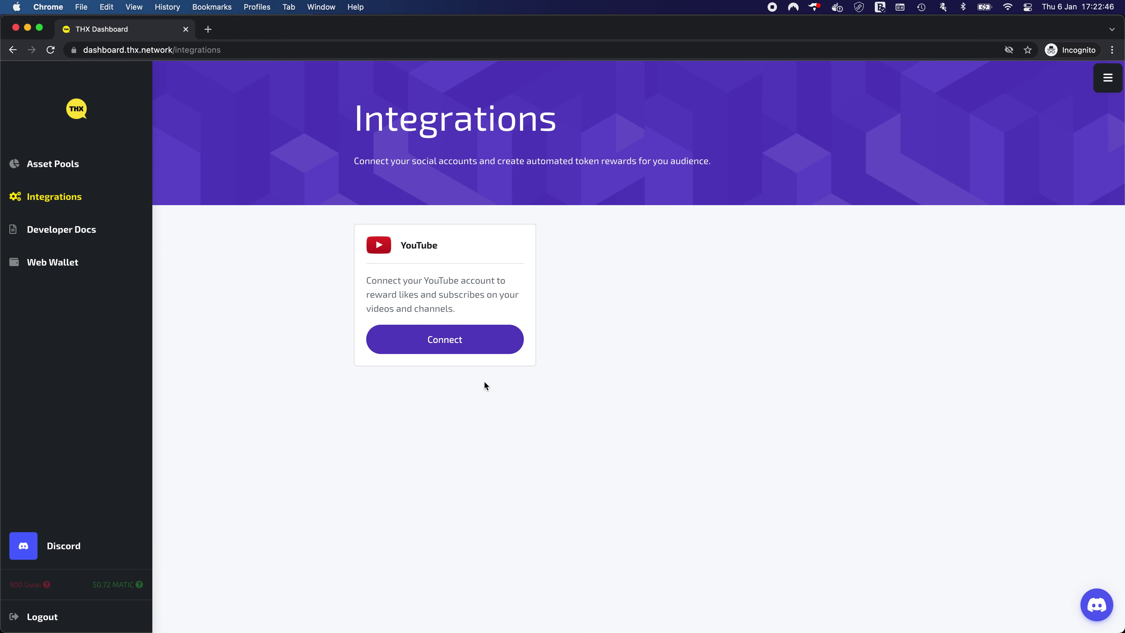
Reconnect YouTube with the Google account, bypassing the warning and allowing YouTube viewing.
left_click(459, 344)
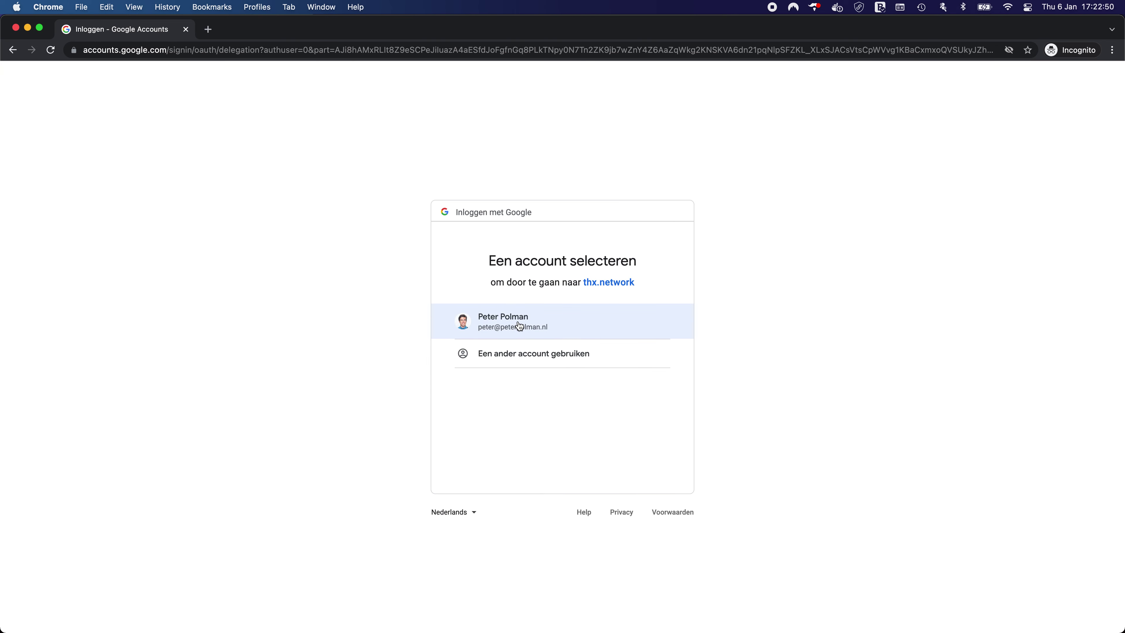
left_click(516, 320)
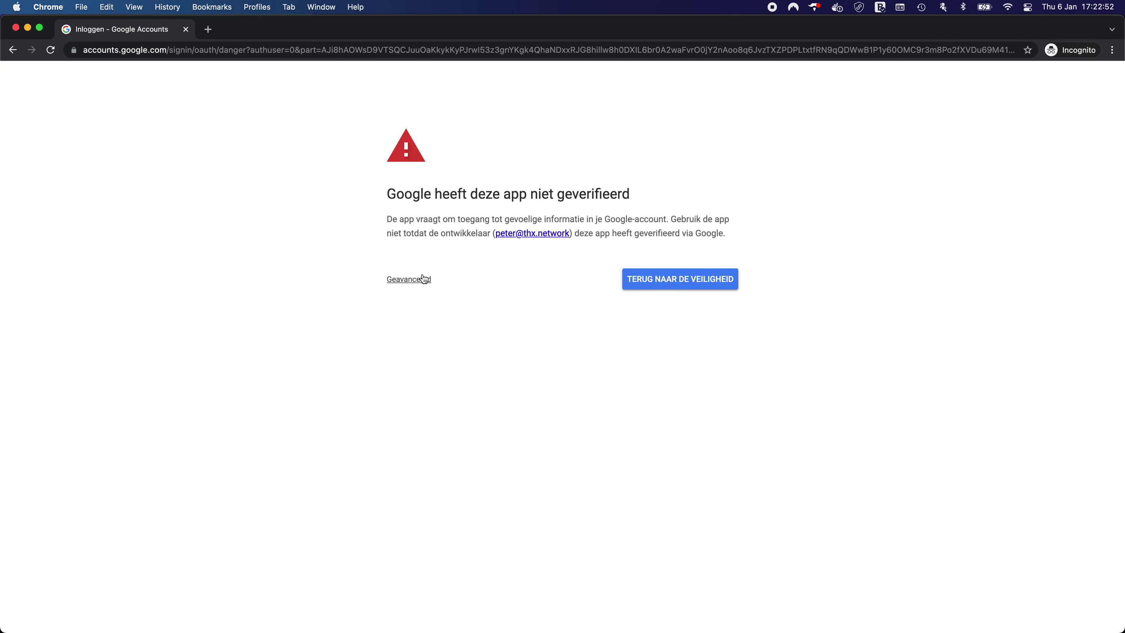
left_click(420, 279)
left_click(428, 363)
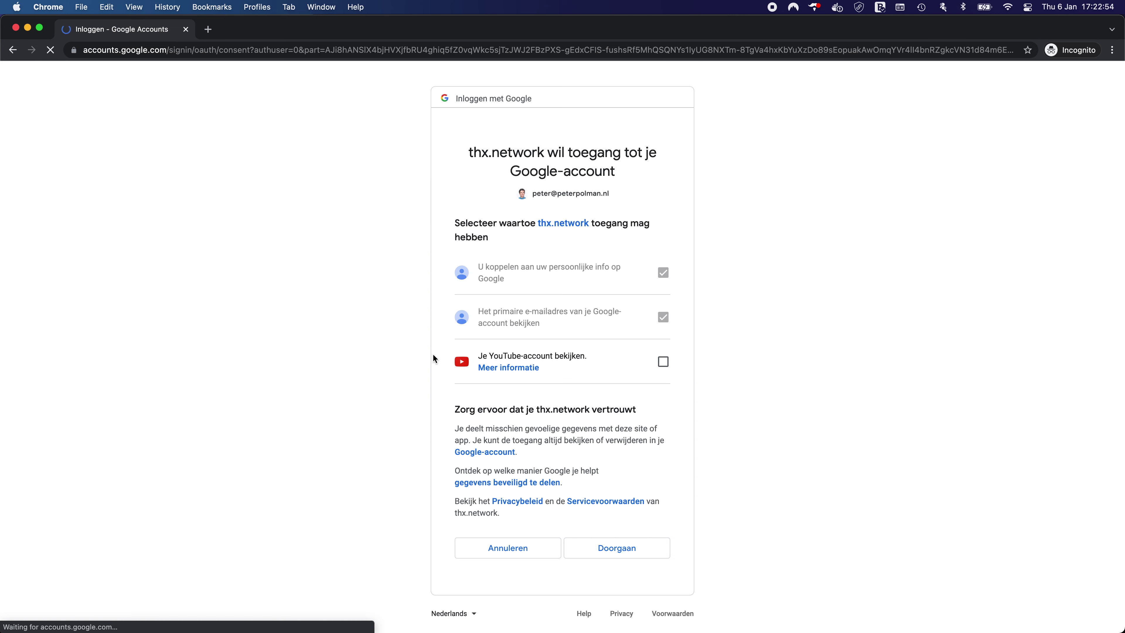
left_click(663, 361)
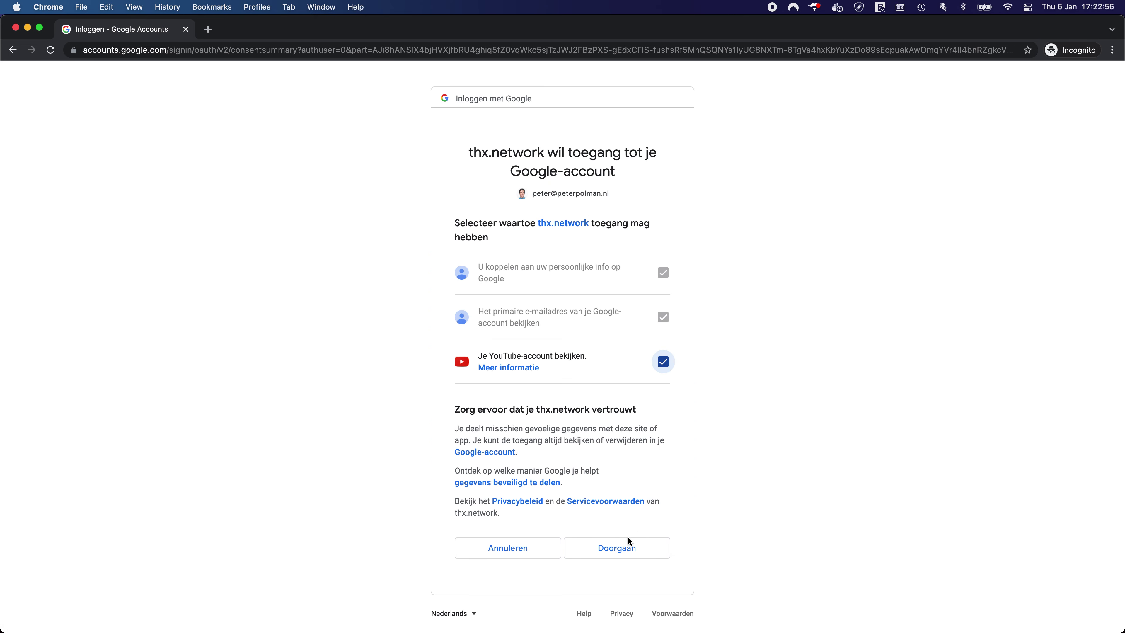
left_click(623, 550)
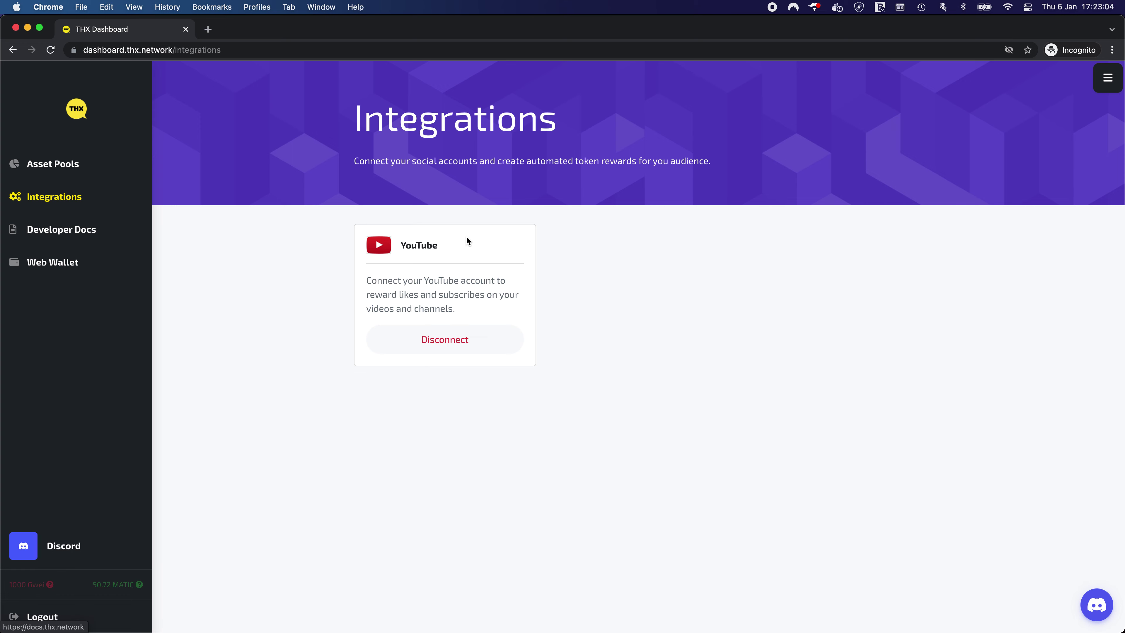
left_click(427, 338)
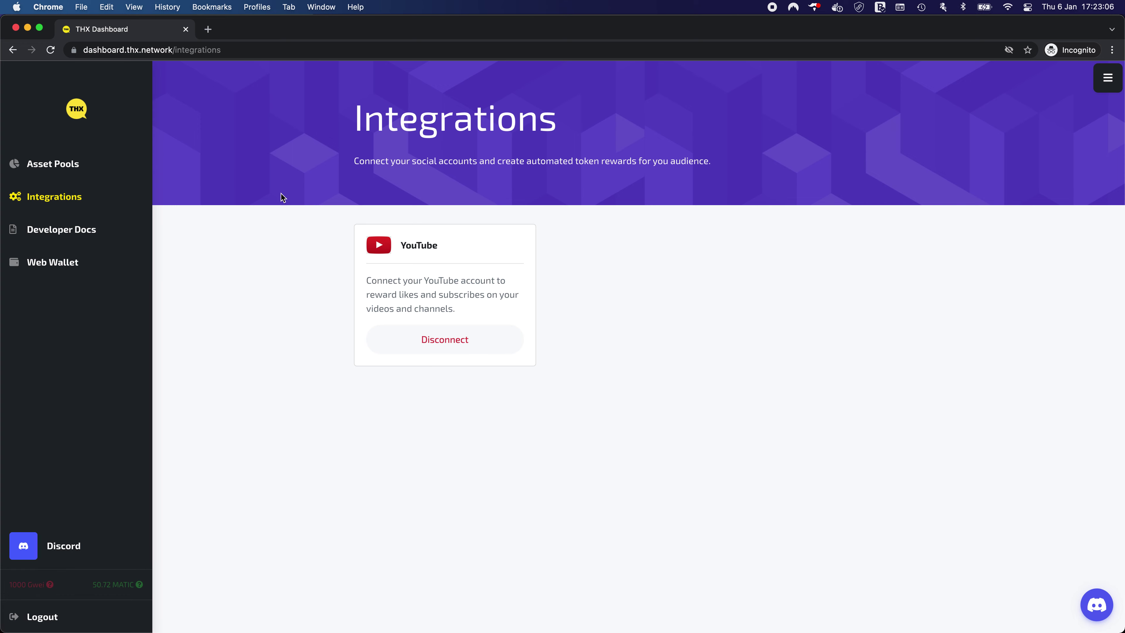
Check the FABS POOL rewards list and reward #2's claim URL dialog.
key("super+grave")
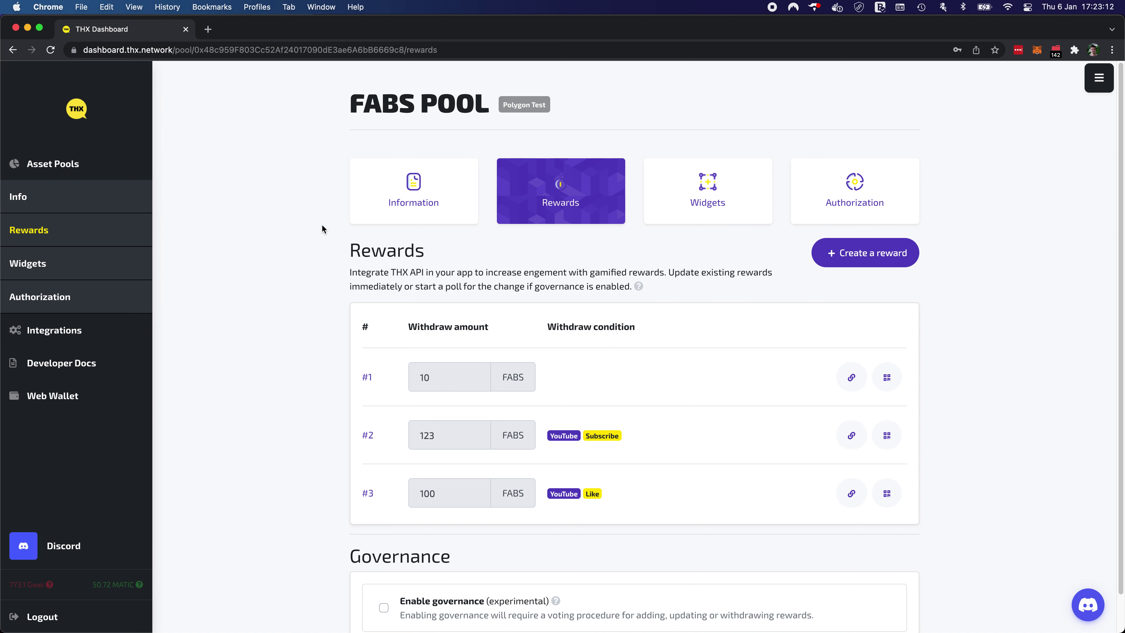
scroll(340, 254, "down", 2)
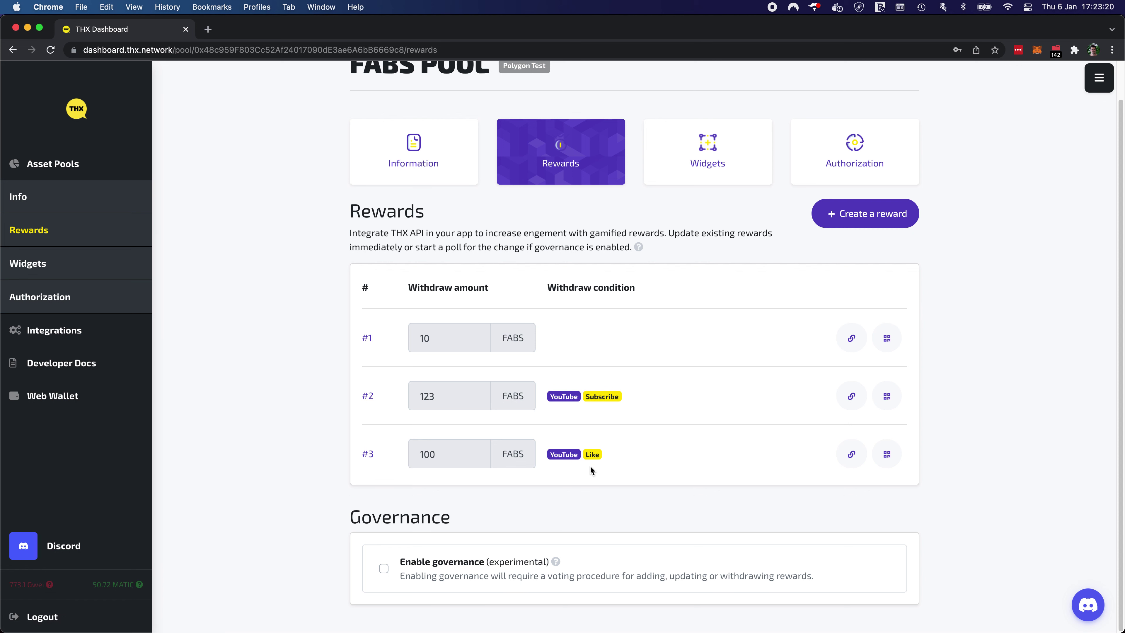
left_click(851, 396)
left_click(764, 271)
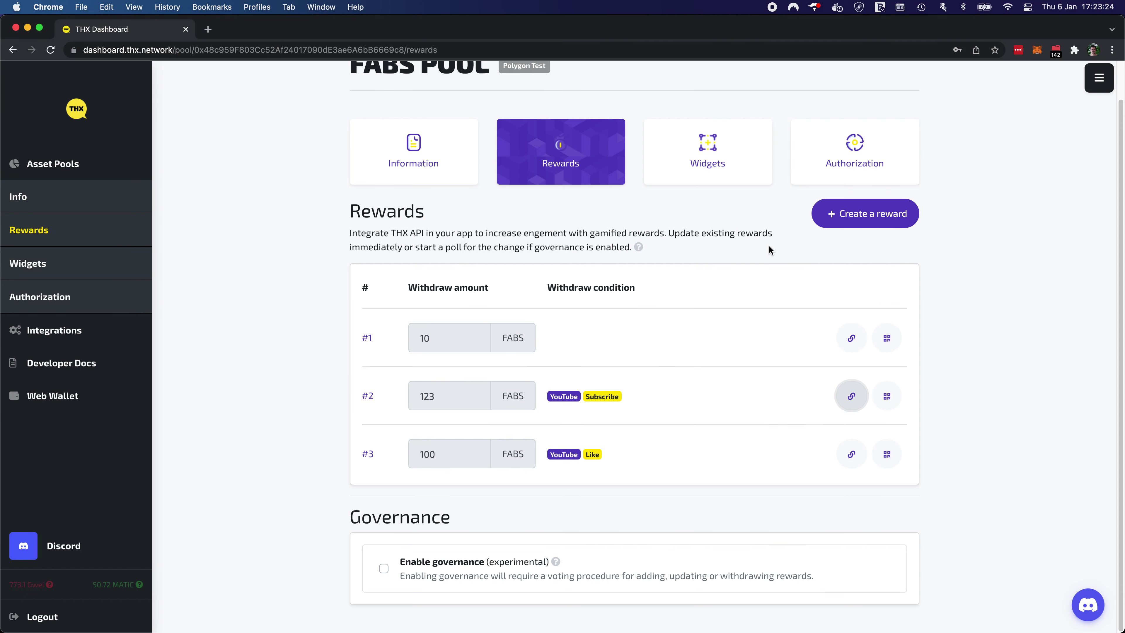
left_click(854, 215)
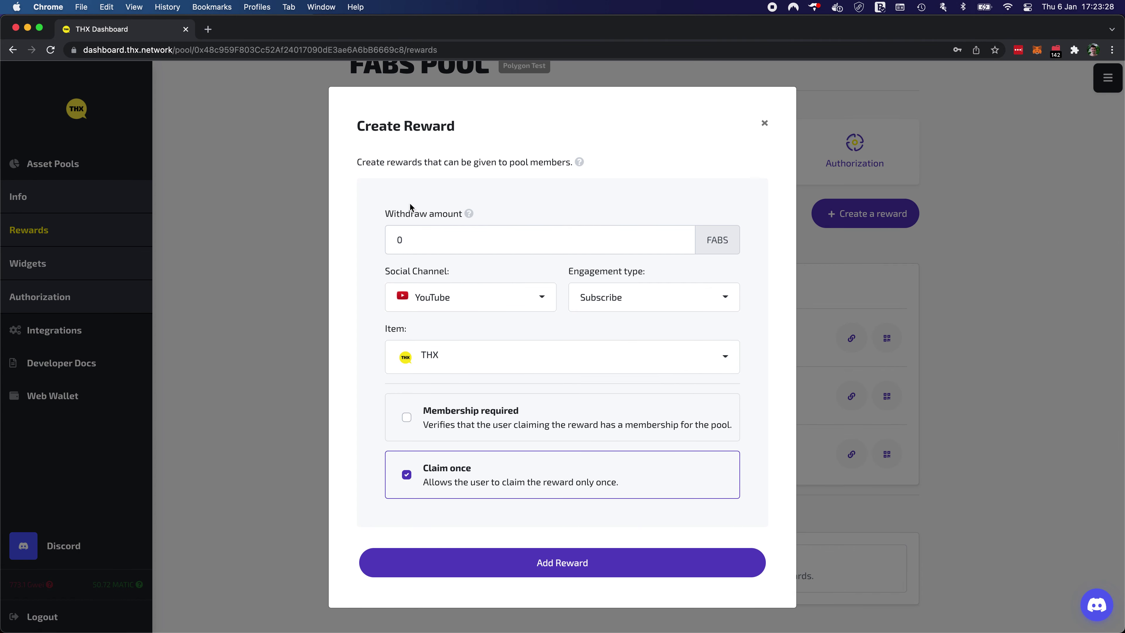
left_click(481, 305)
left_click(433, 354)
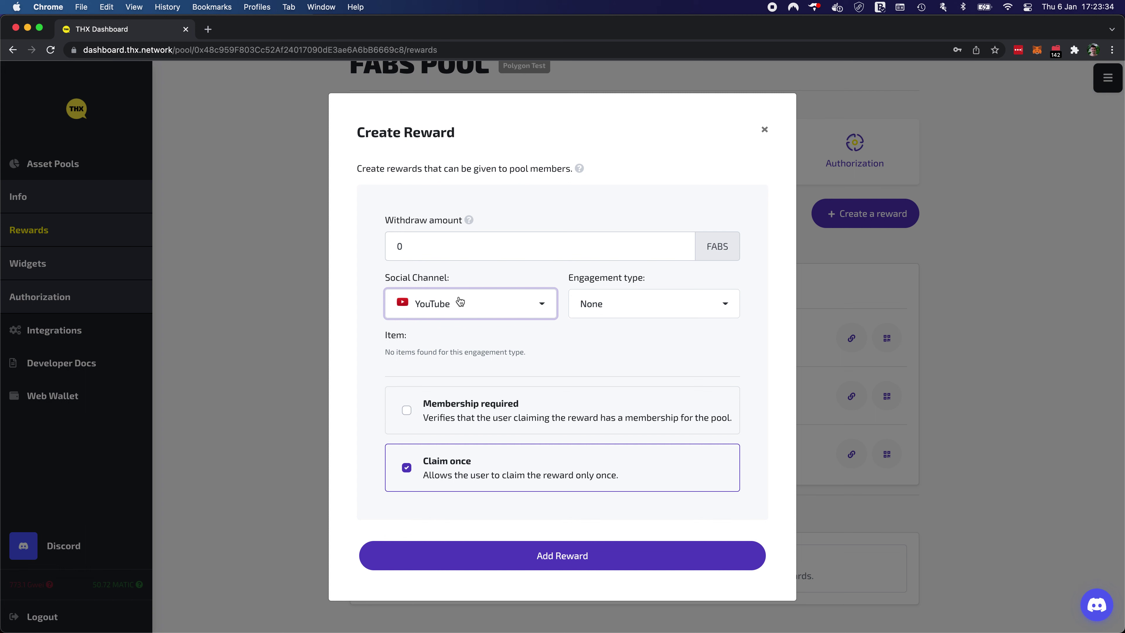
left_click(611, 299)
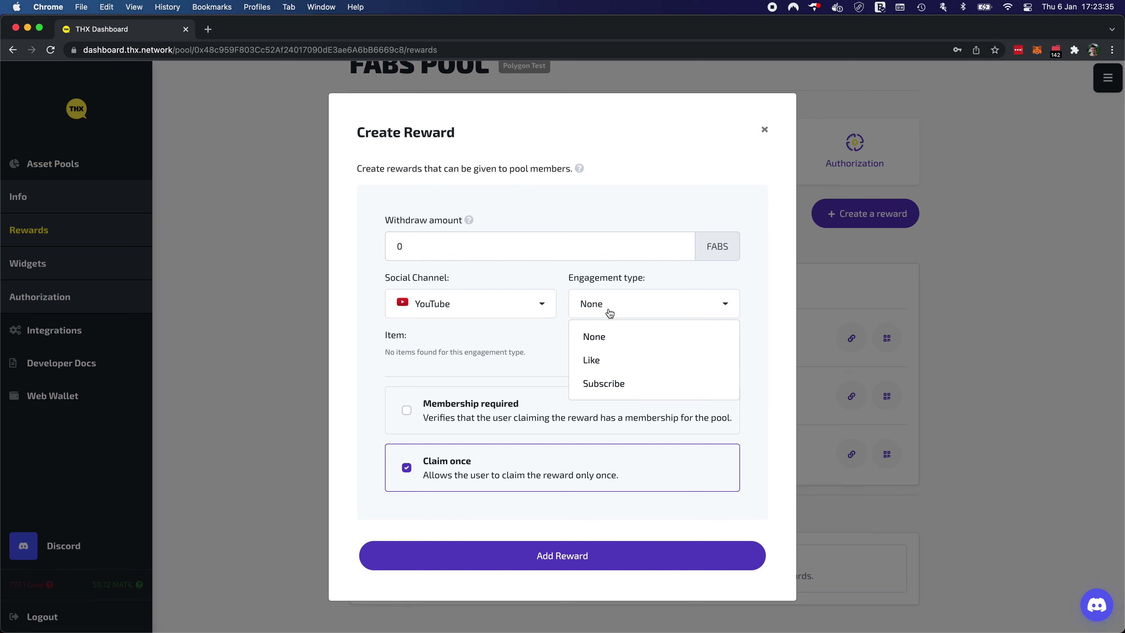
left_click(600, 363)
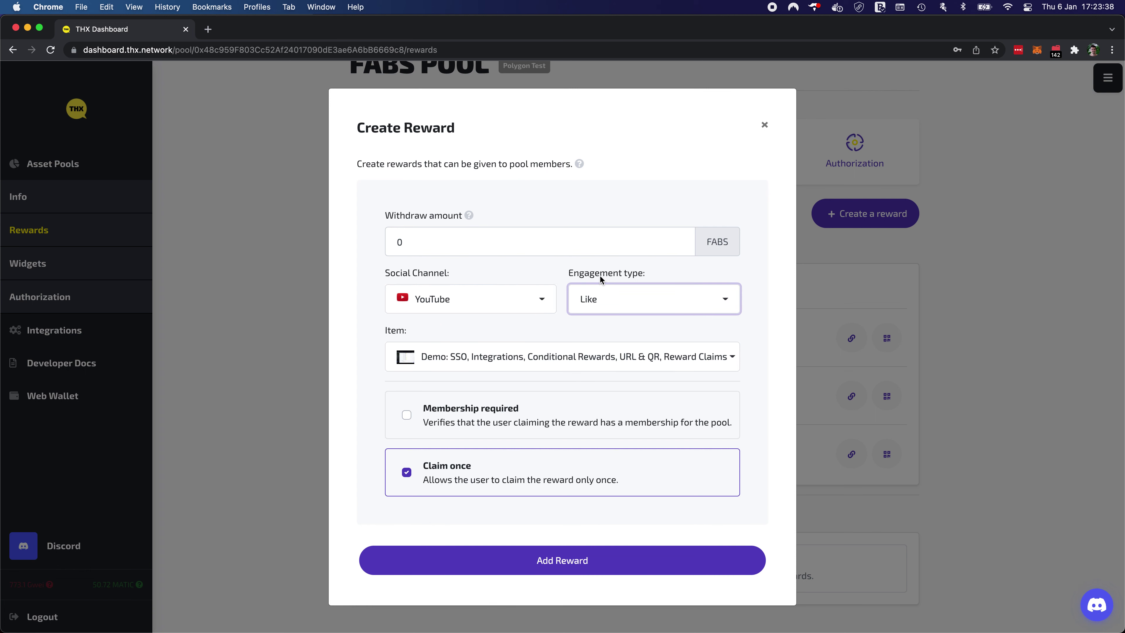
left_click(450, 356)
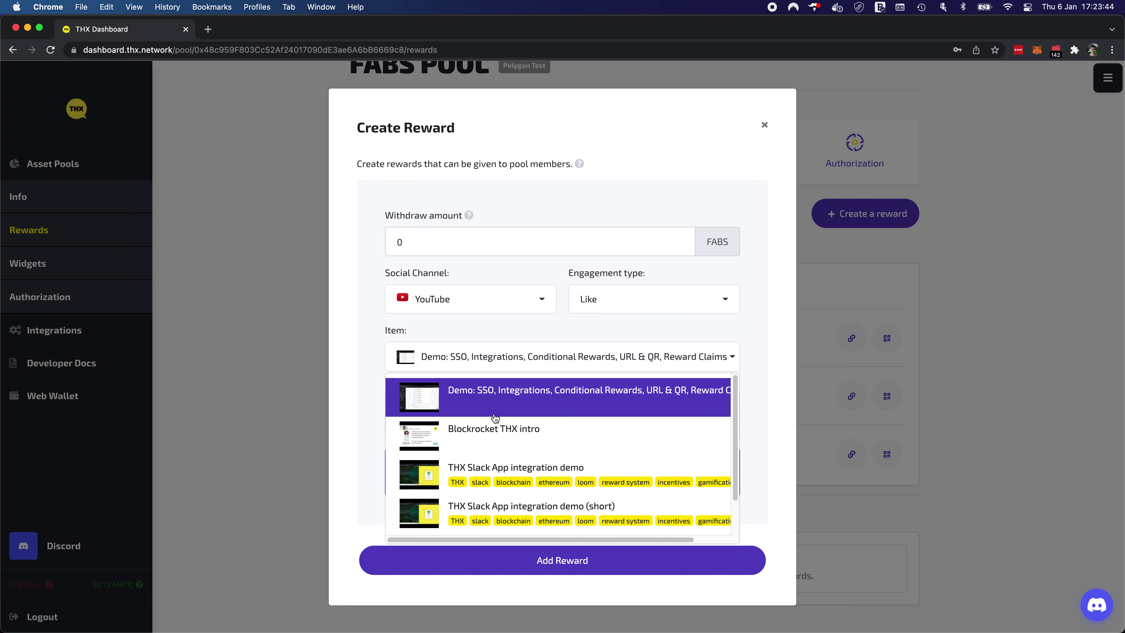
left_click(485, 389)
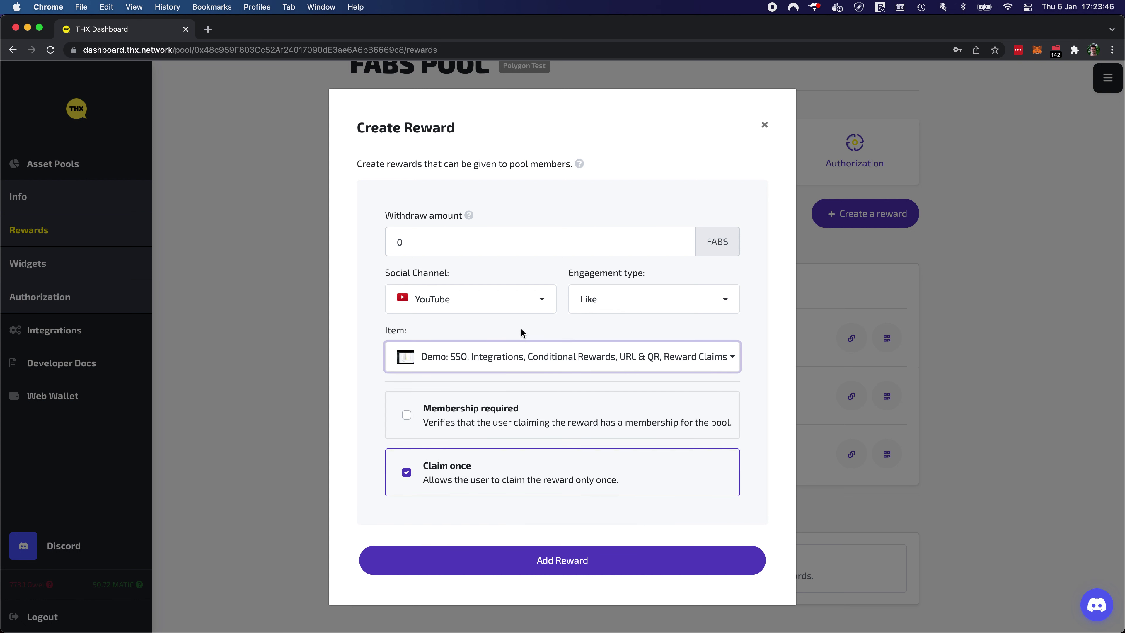
left_click(611, 301)
left_click(603, 379)
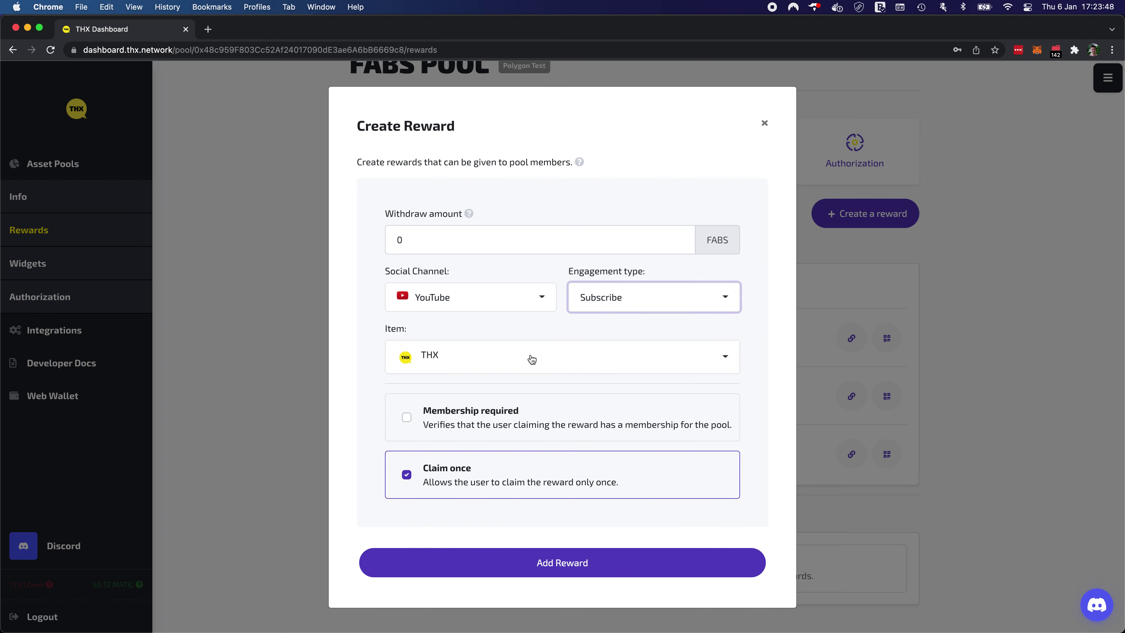
left_click(514, 356)
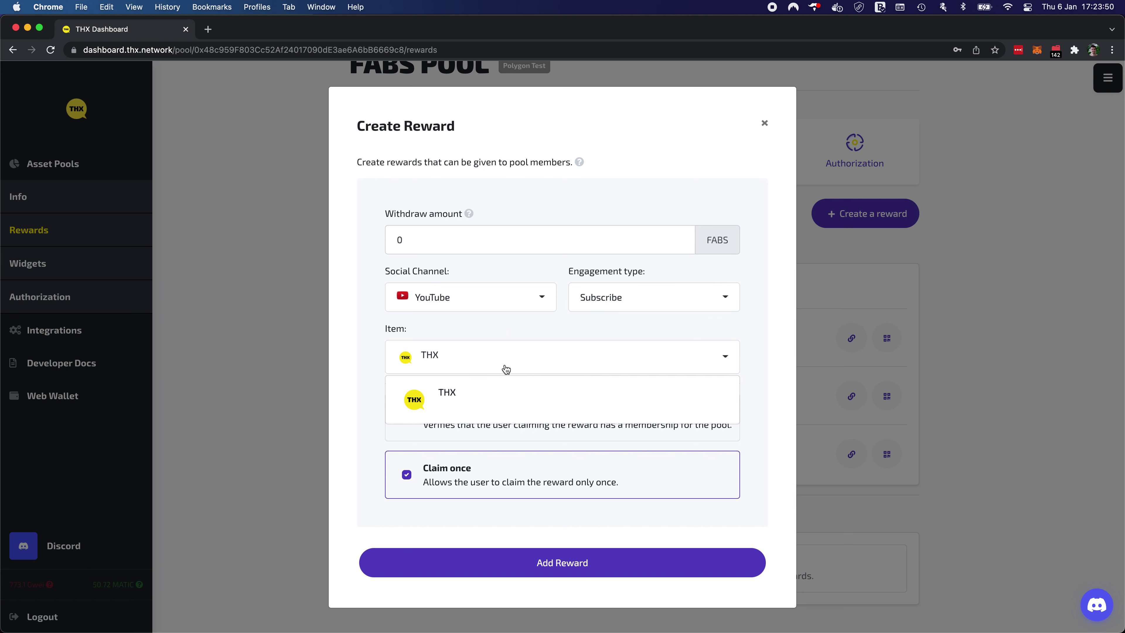
left_click(486, 336)
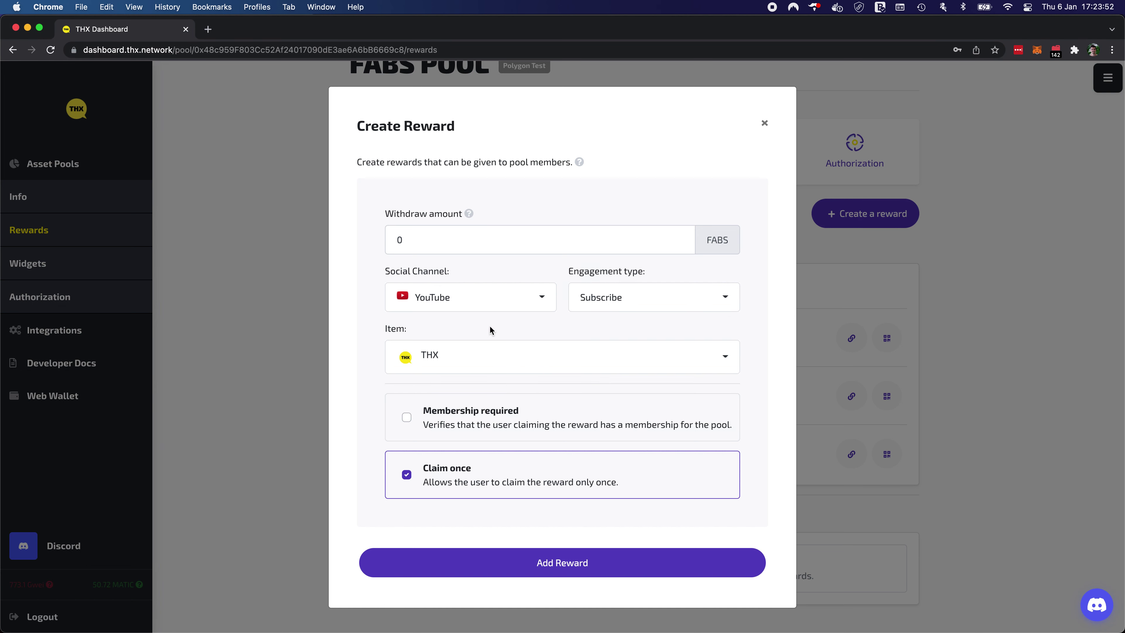
left_click(768, 125)
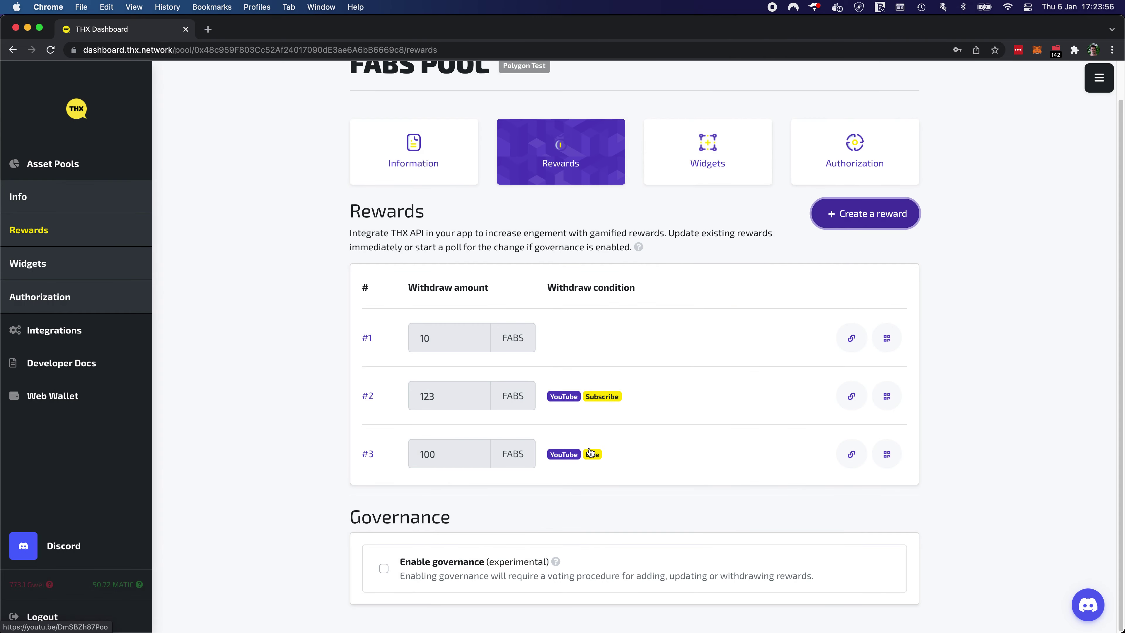
Copy the Subscribe reward #2 claim URL and open it in the incognito window.
left_click(852, 396)
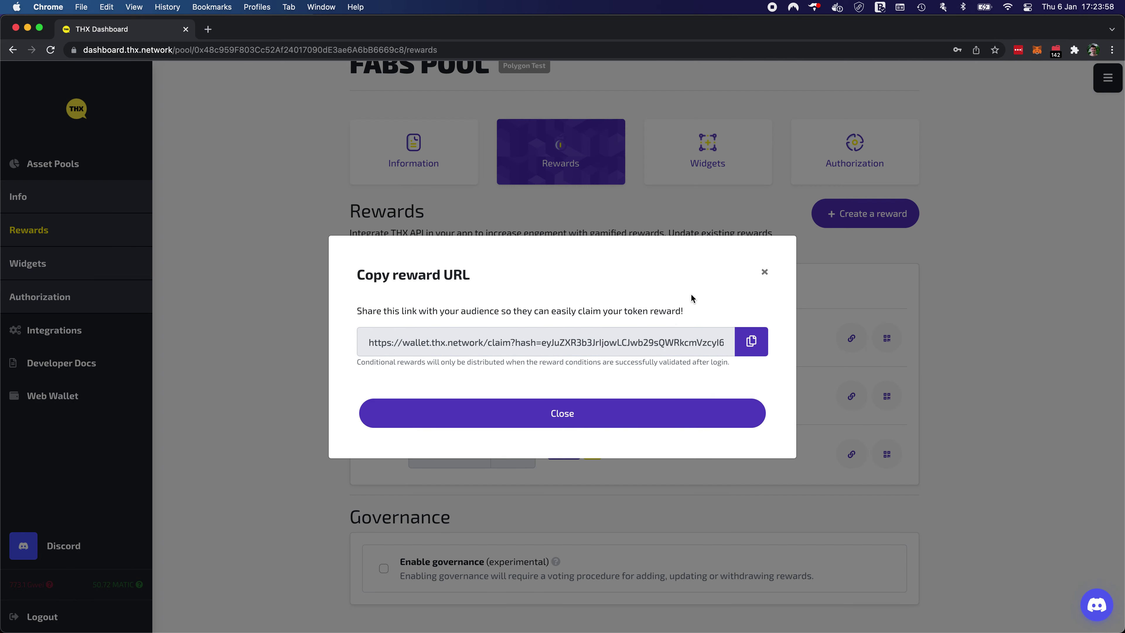
left_click(752, 340)
key("super+grave")
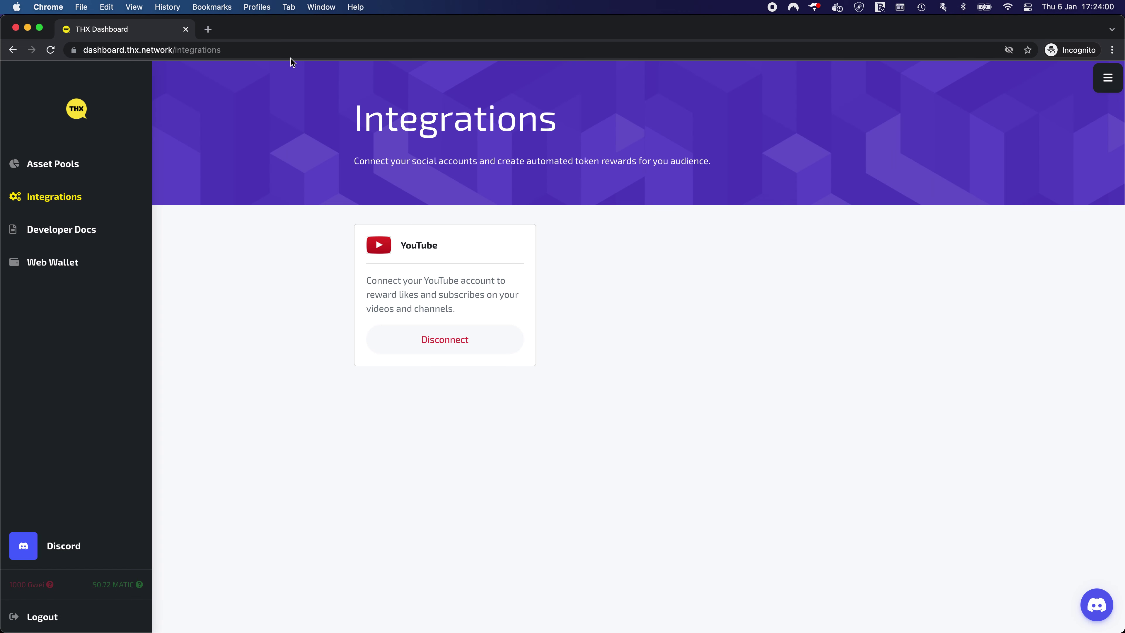
left_click(290, 53)
left_click(83, 624)
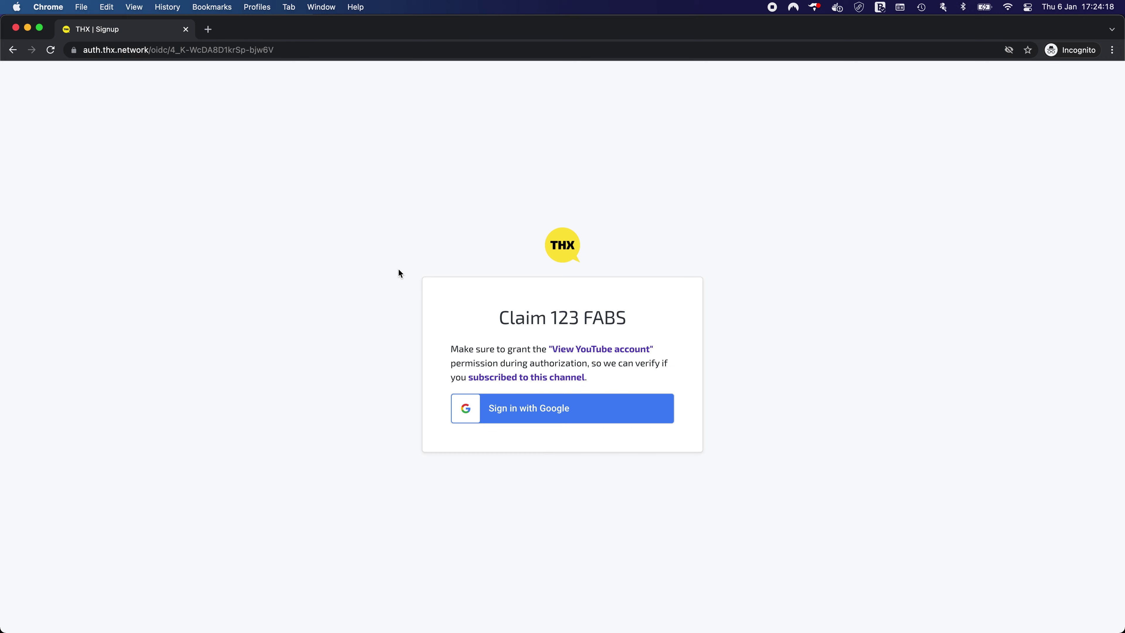
Visit the THX YouTube channel, then sign in with Google to claim 123 FABS.
left_click_drag(517, 328, 511, 363)
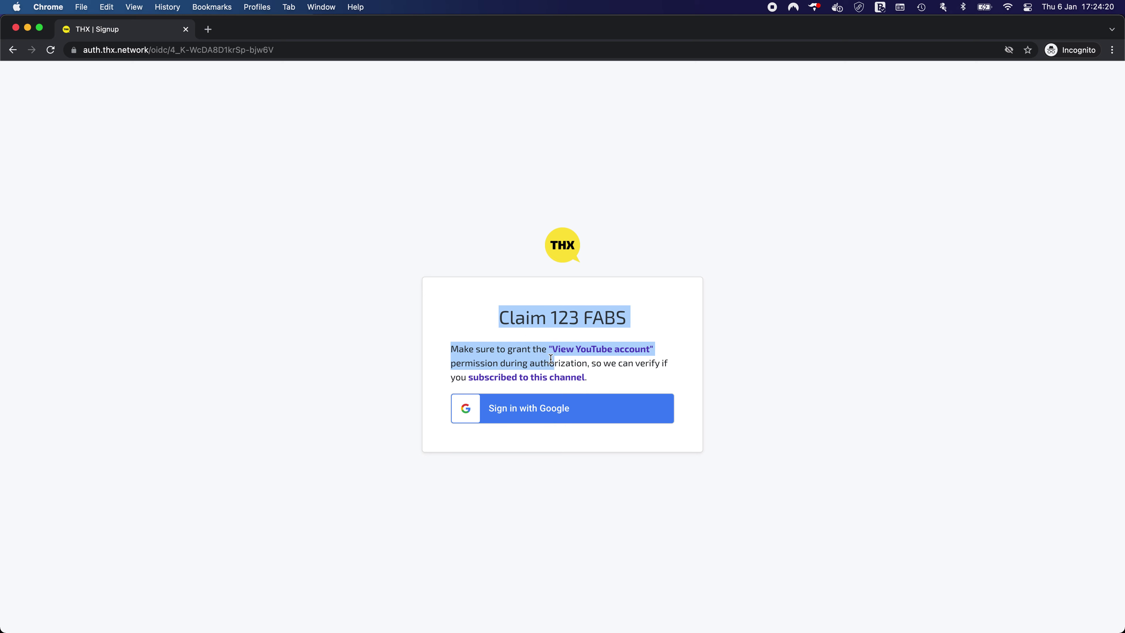
left_click(518, 348)
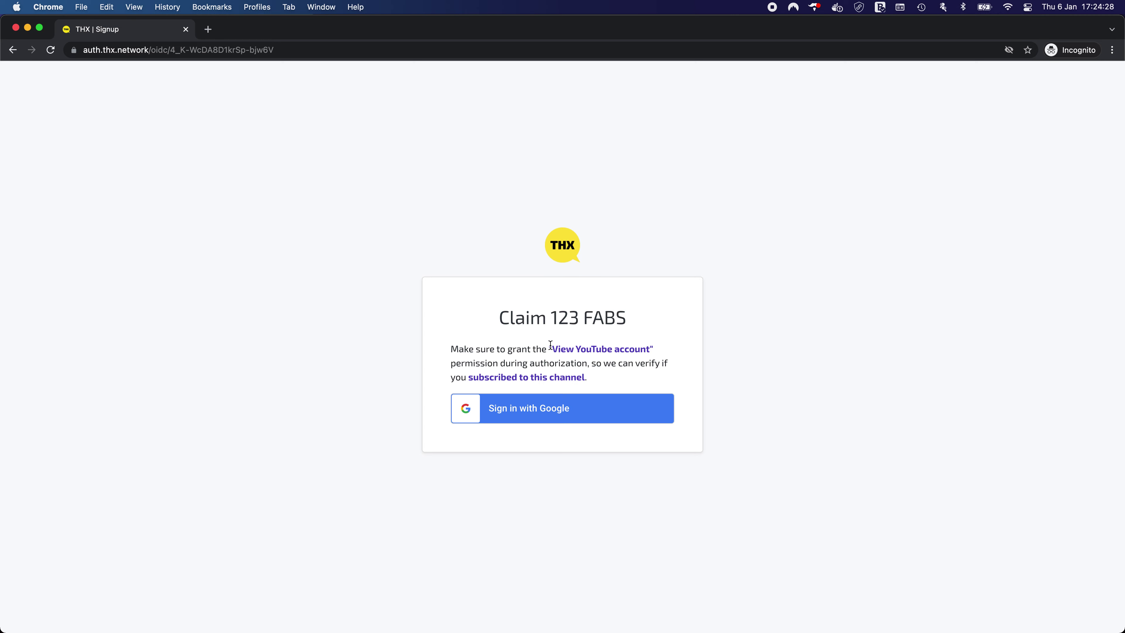
left_click(483, 377)
left_click(275, 31)
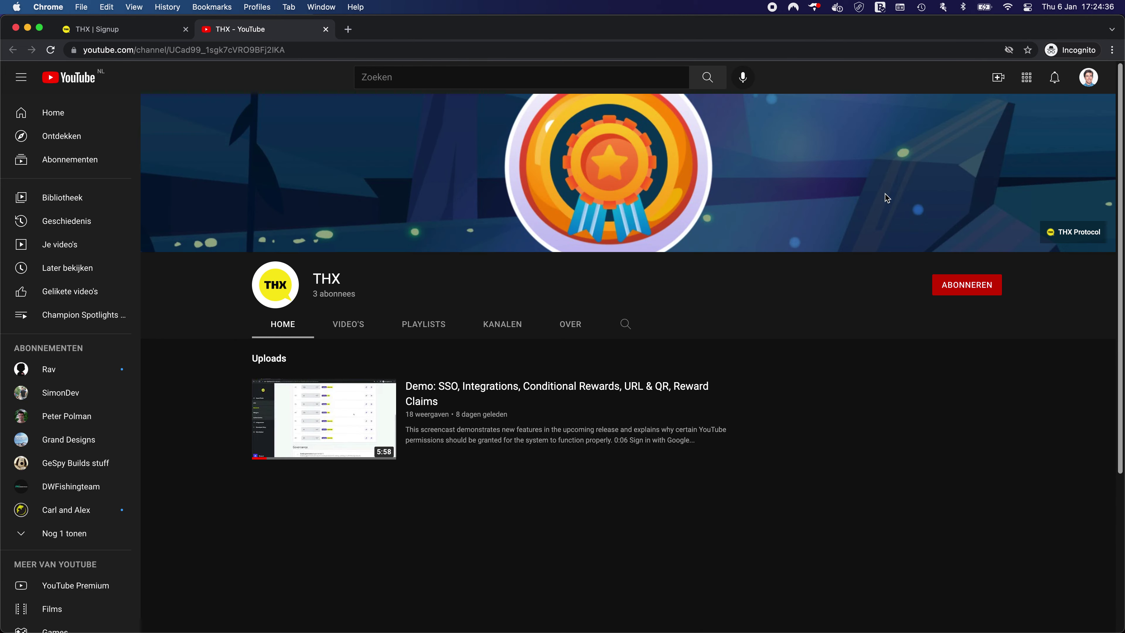
left_click(141, 32)
left_click(495, 412)
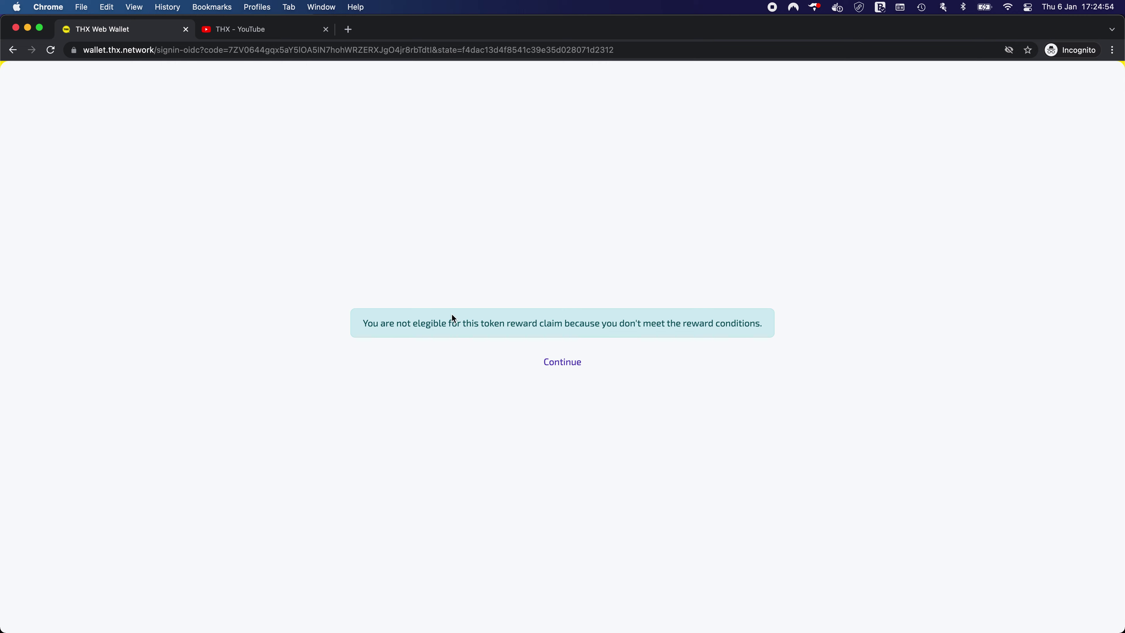
Continue to the wallet and switch it to the Polygon Testnet network.
left_click(570, 362)
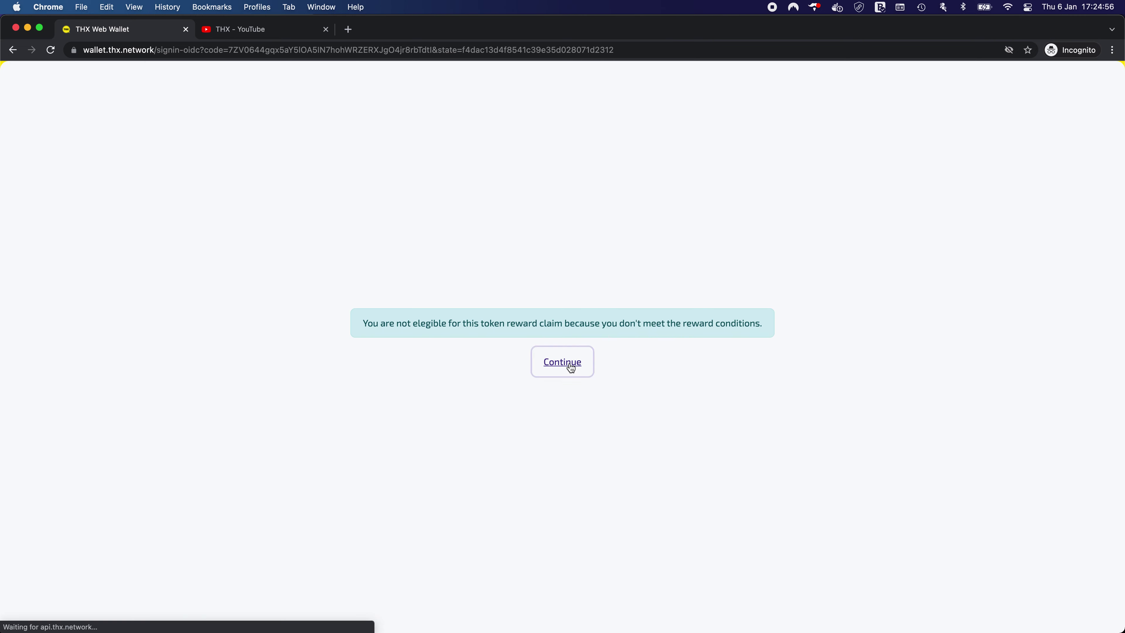
left_click(961, 97)
left_click(921, 120)
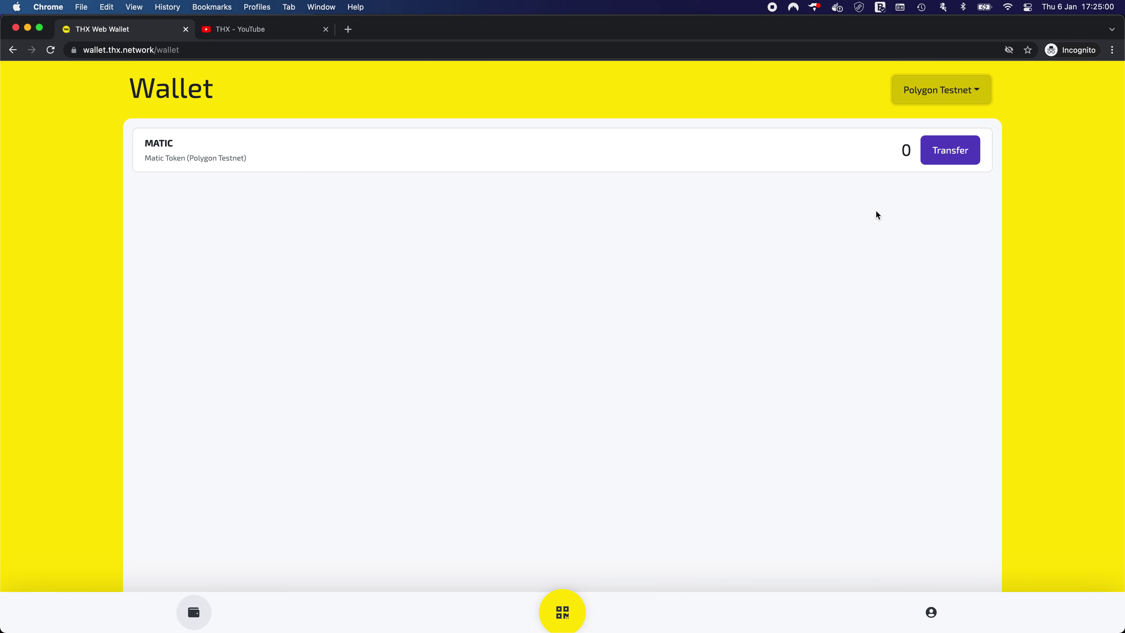
Check the FABS token's 546 balance, then go to the THX YouTube channel tab.
double_click(216, 236)
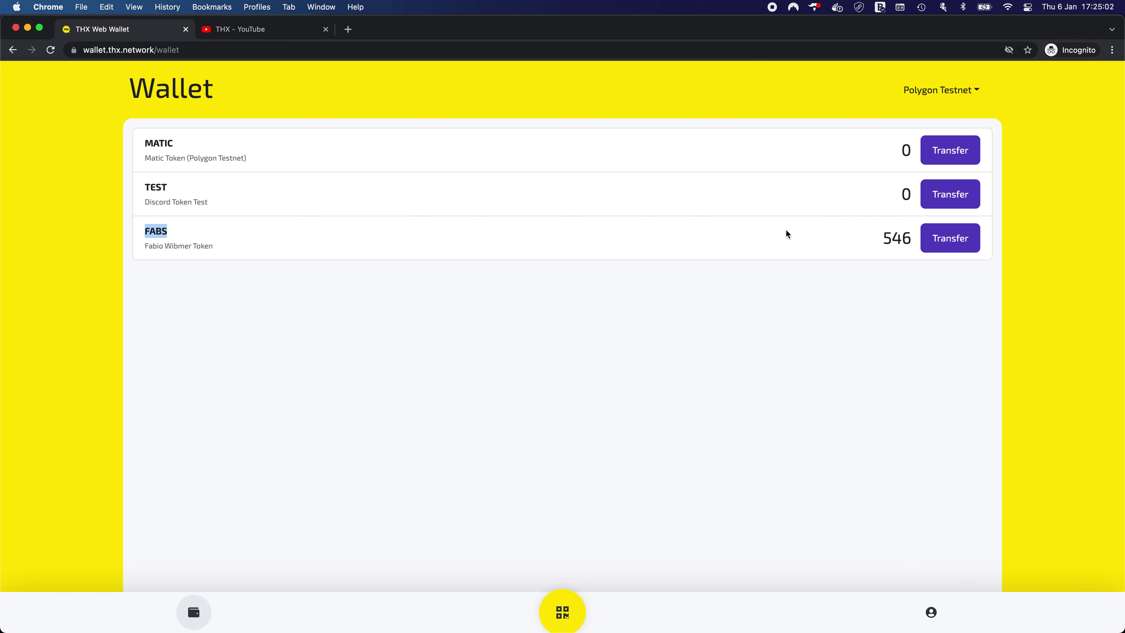
left_click_drag(788, 237, 903, 237)
left_click(586, 390)
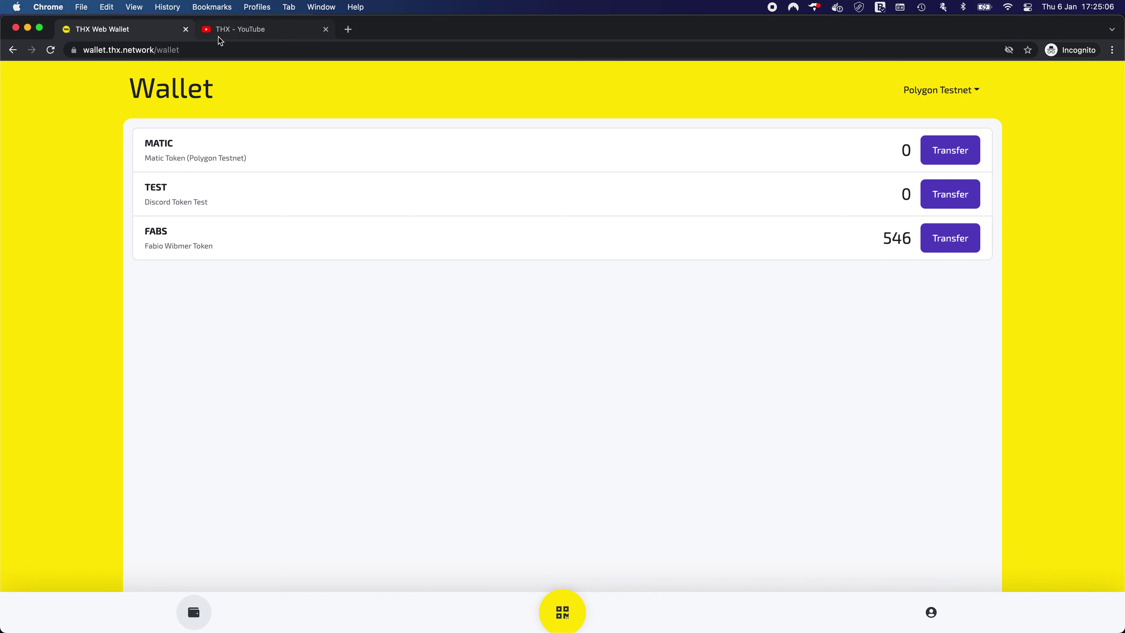
left_click(223, 30)
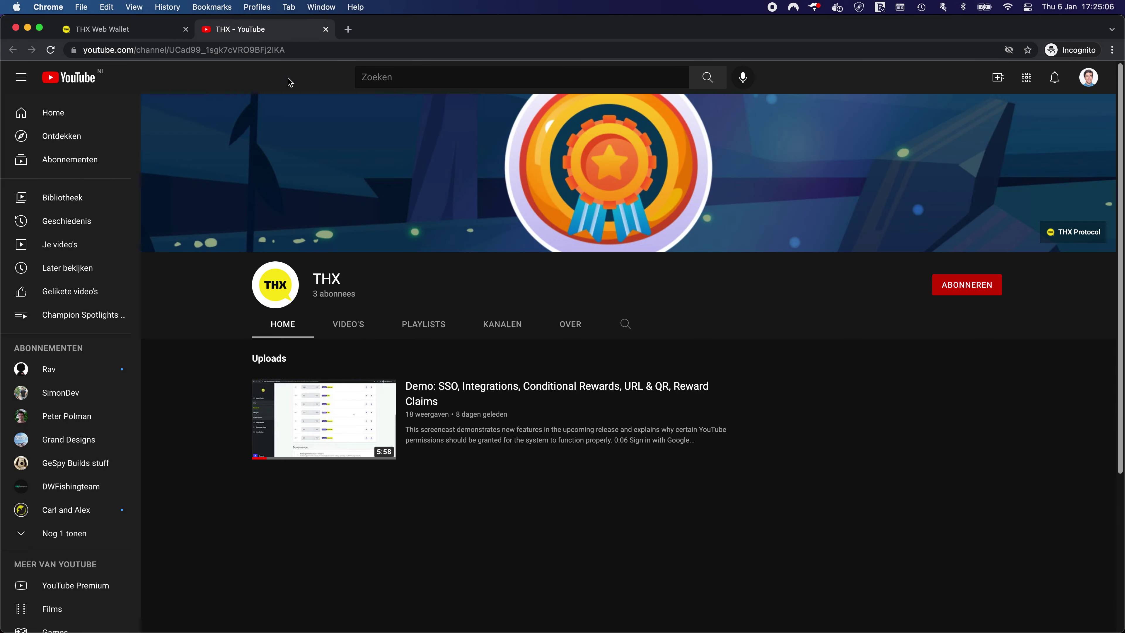
Subscribe to the THX YouTube channel and reopen the 123 FABS subscribe claim link.
left_click(967, 292)
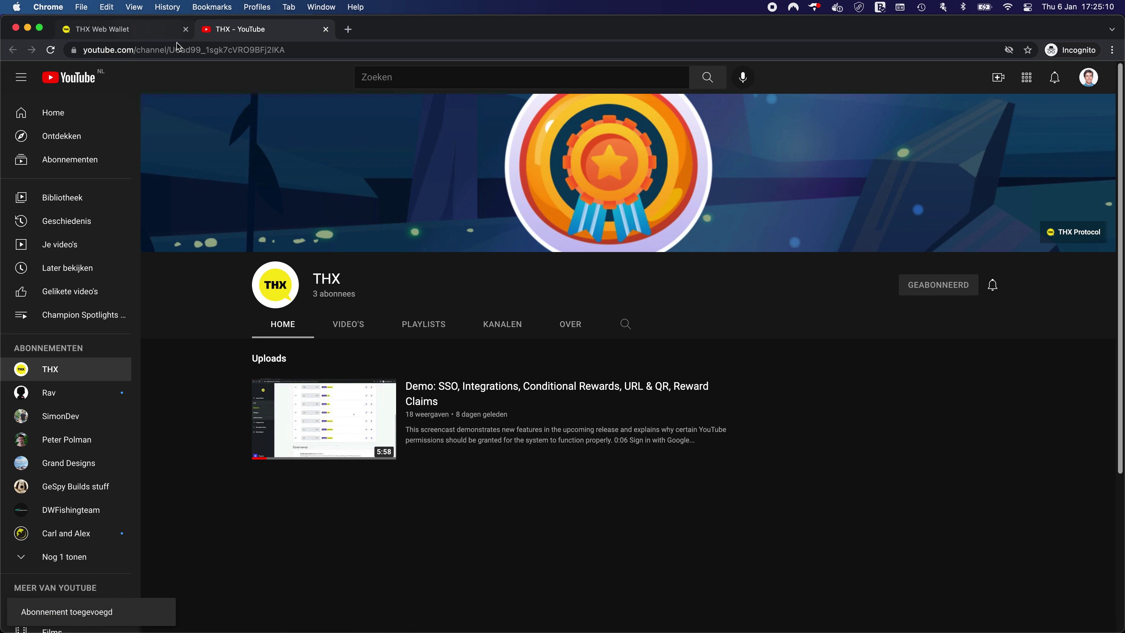
left_click(133, 31)
key("super+l")
key("super+v")
key("Return")
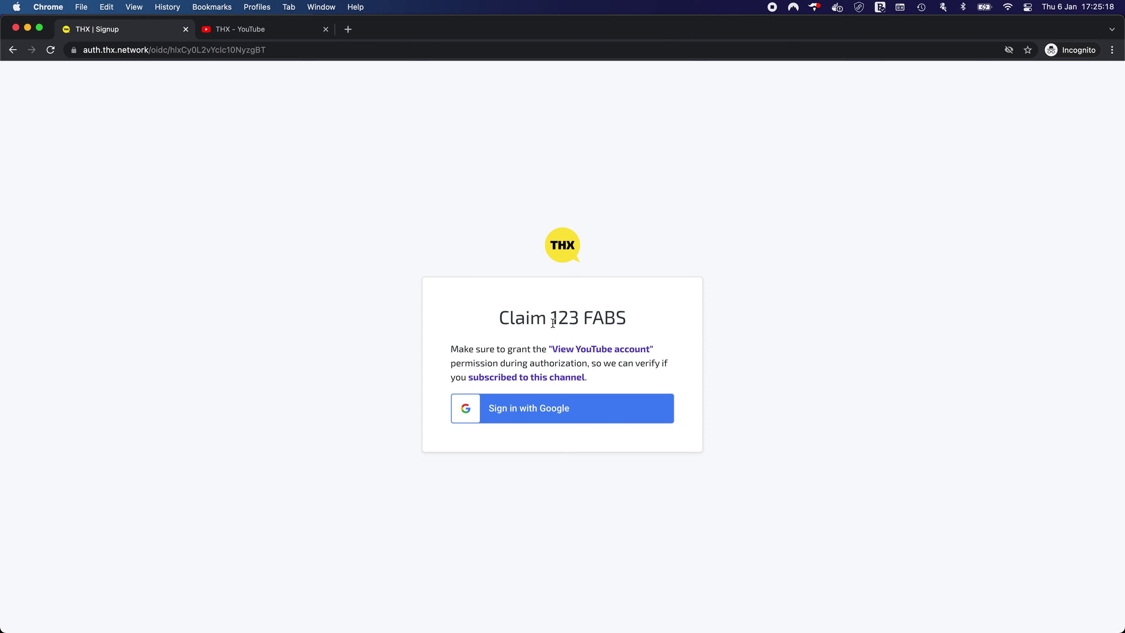
Claim 123 FABS via Google sign-in, verify the 669 testnet balance, and return to the dashboard.
left_click(516, 407)
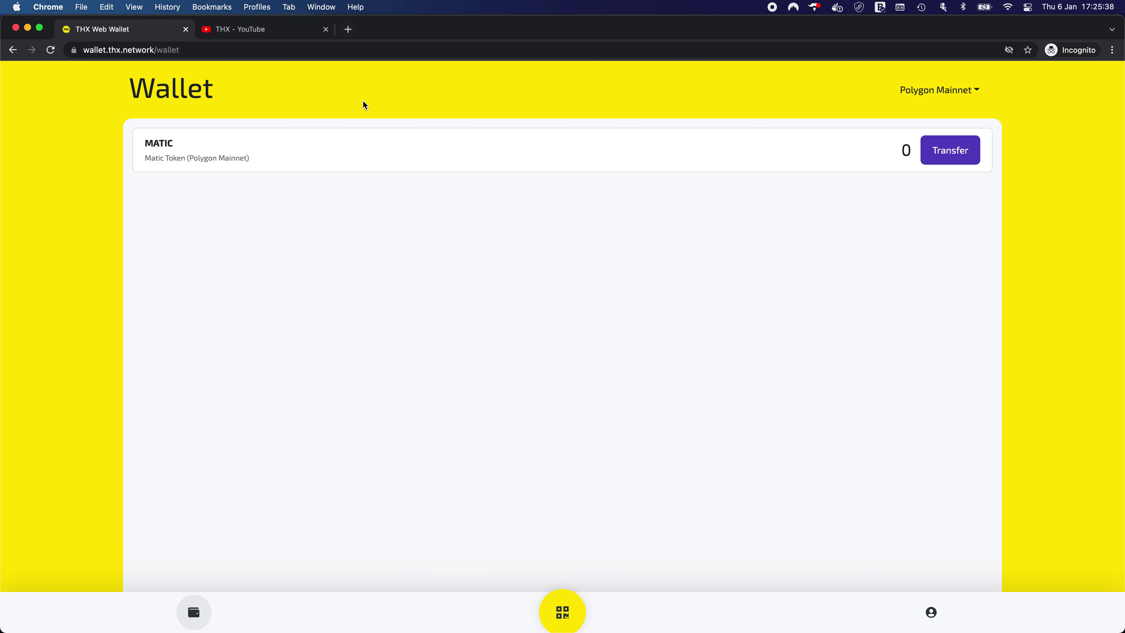
left_click(938, 90)
left_click(925, 118)
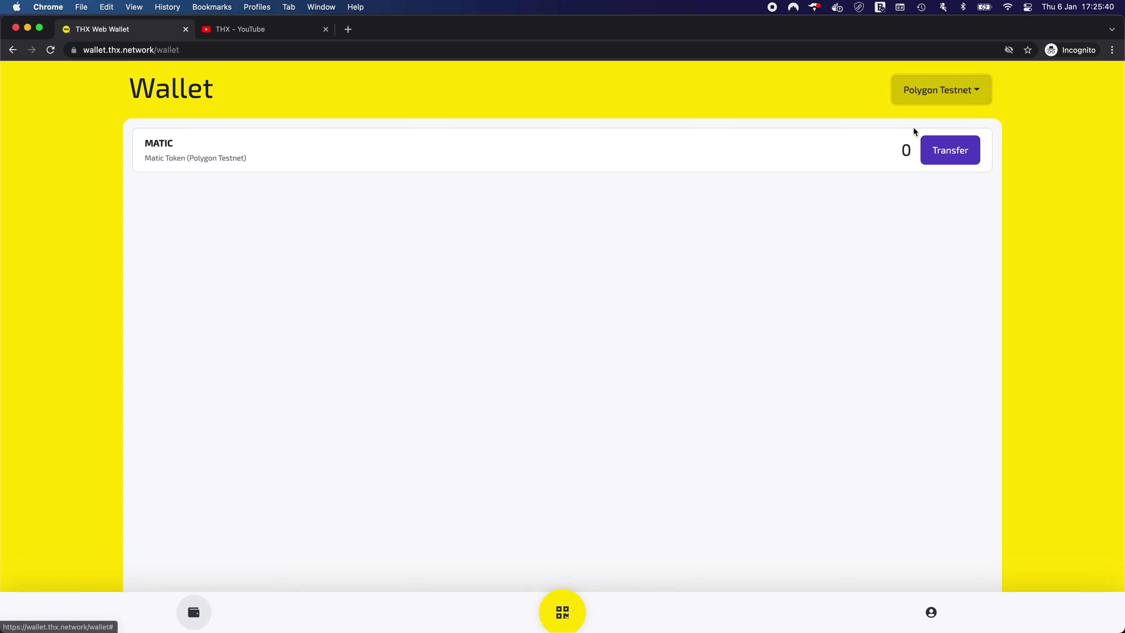
left_click(869, 340)
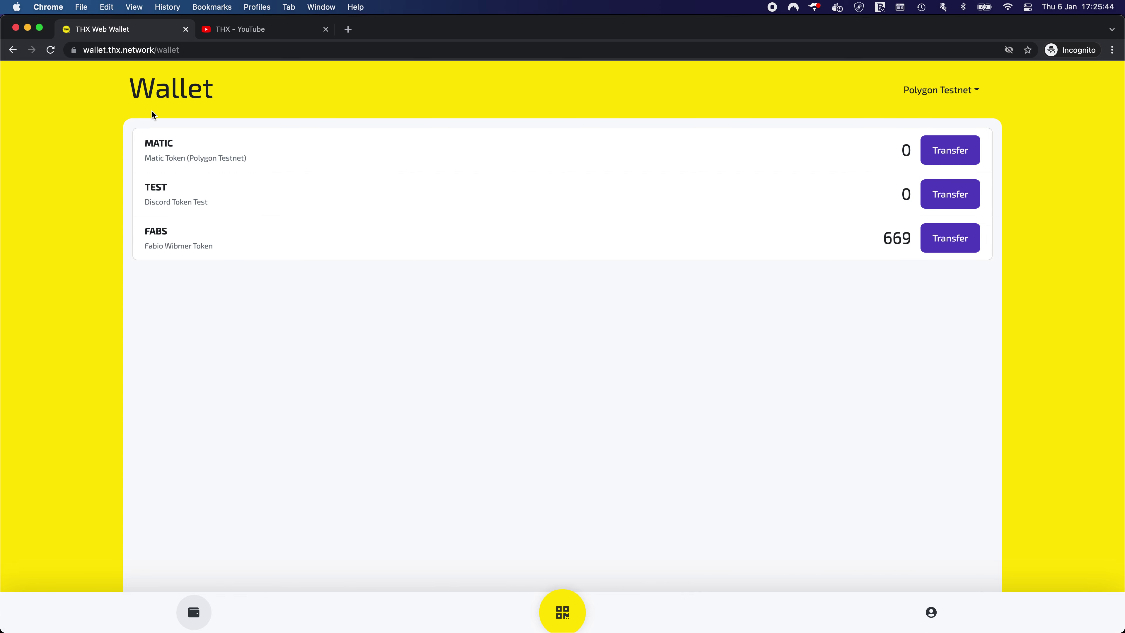
key("super+grave")
left_click(763, 278)
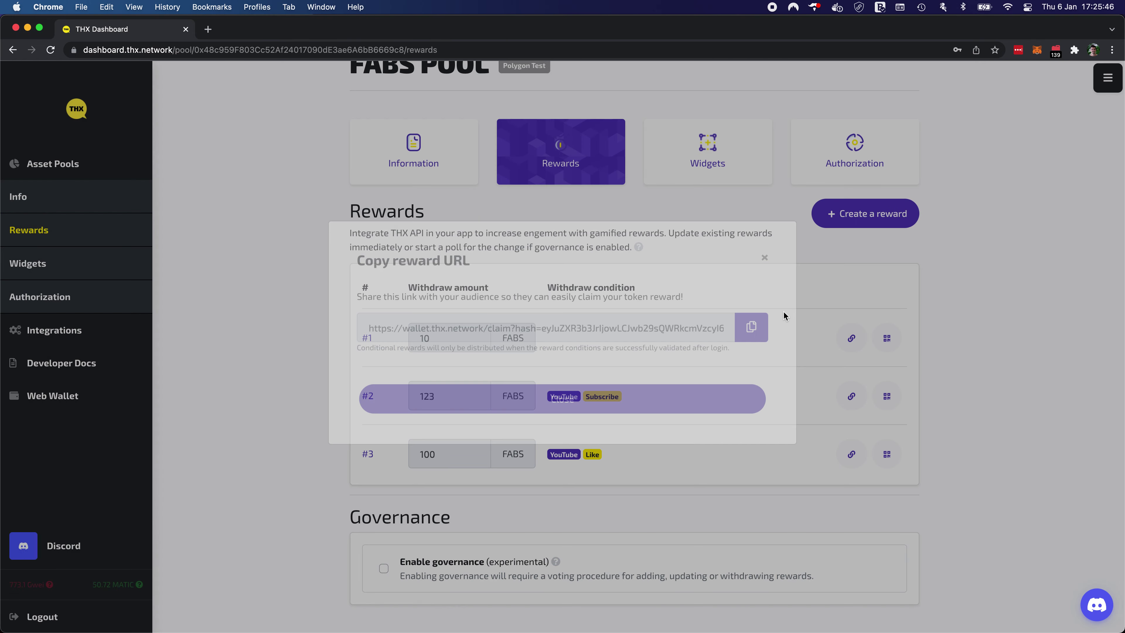
Copy reward #3's Like claim link and open it in the incognito wallet window.
left_click(851, 453)
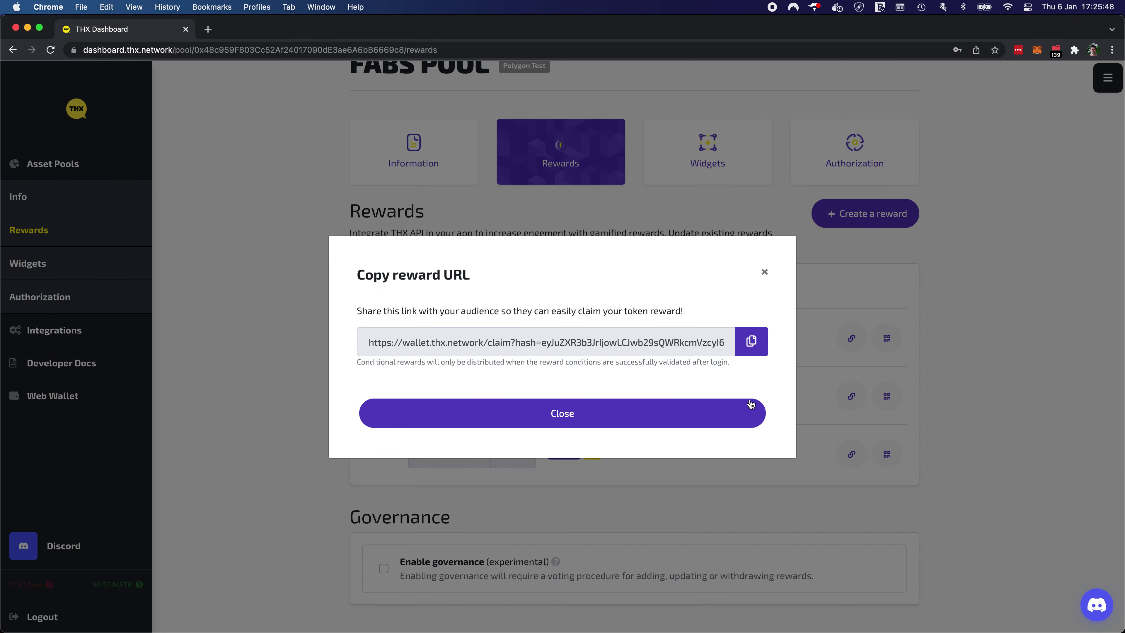
left_click(763, 271)
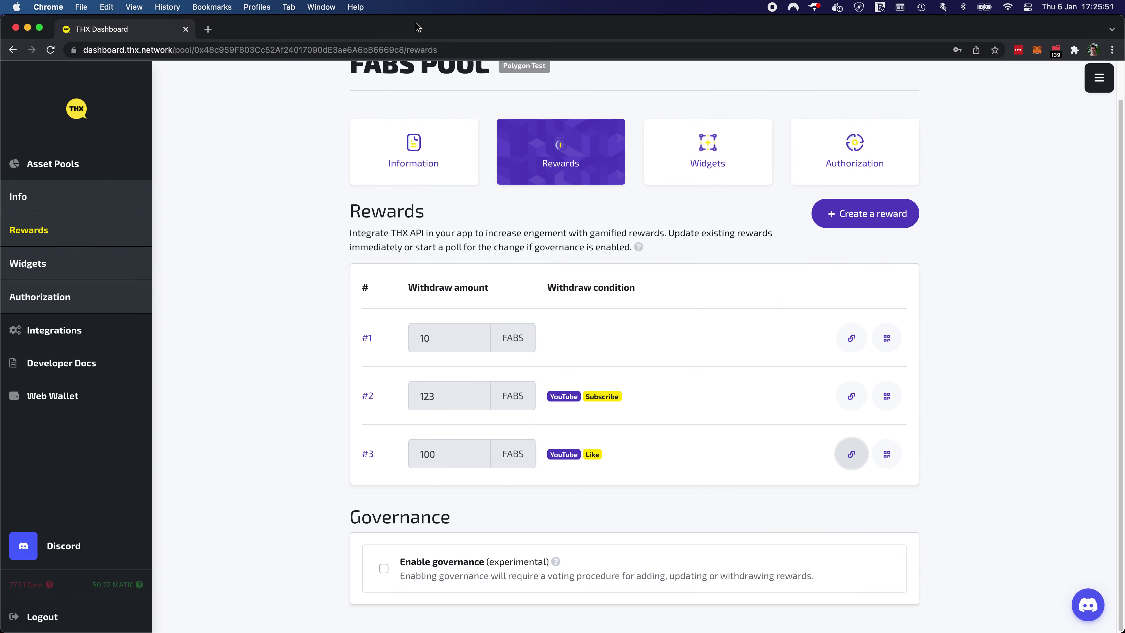
key("super+grave")
left_click(299, 48)
key("super+v")
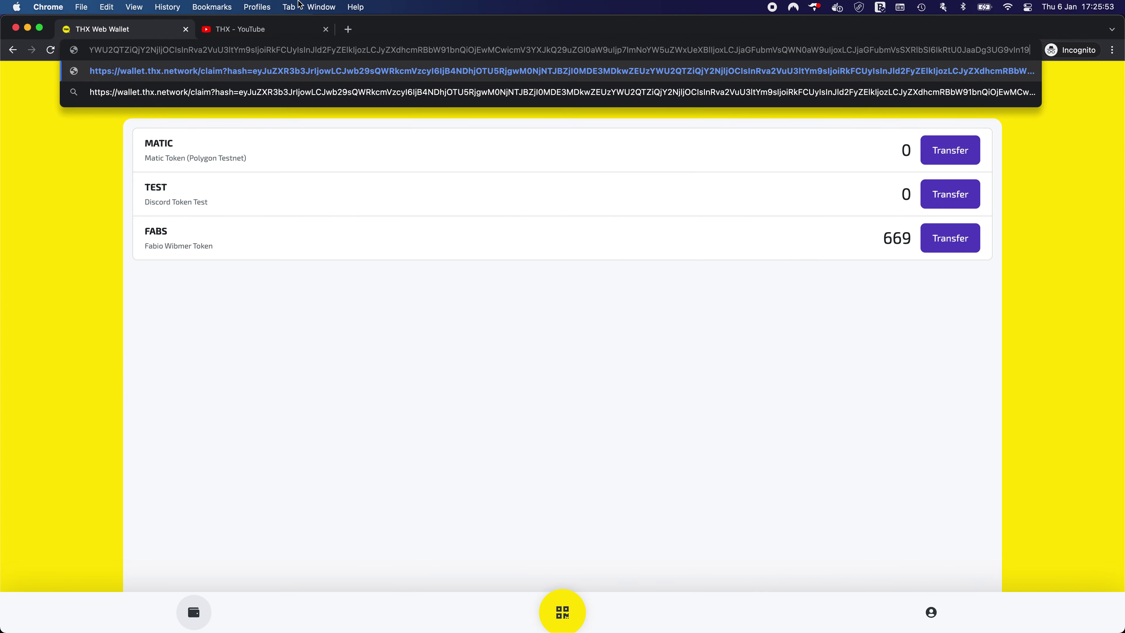
key("Return")
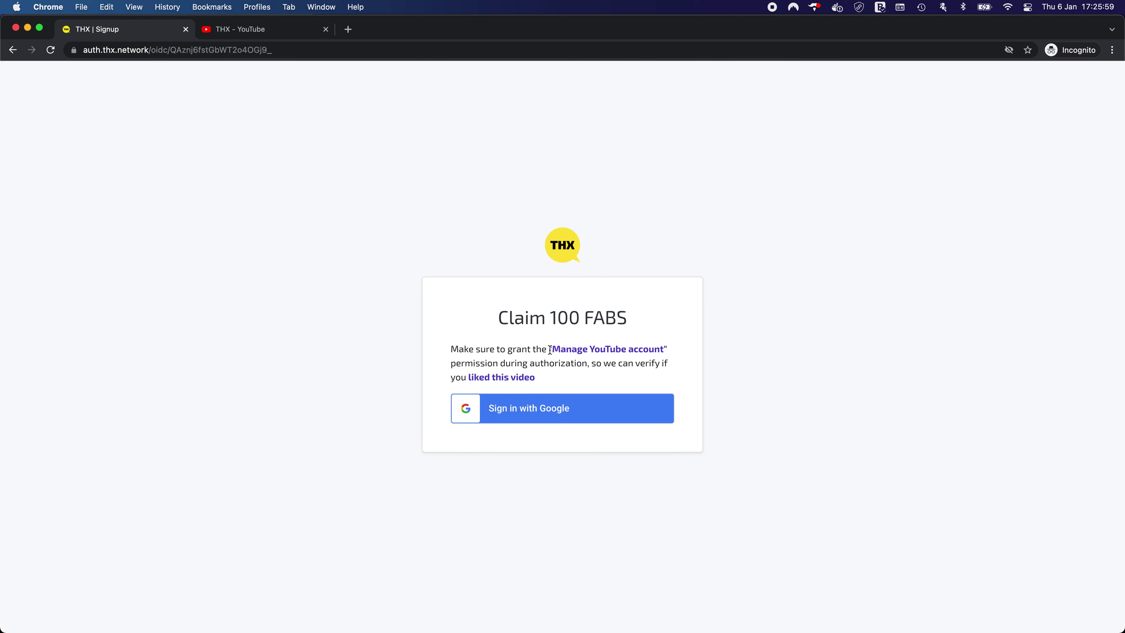
Review the YouTube permission note, open and pause the video to like, and return to the claim page.
left_click_drag(549, 349, 684, 350)
left_click(673, 352)
left_click(510, 379)
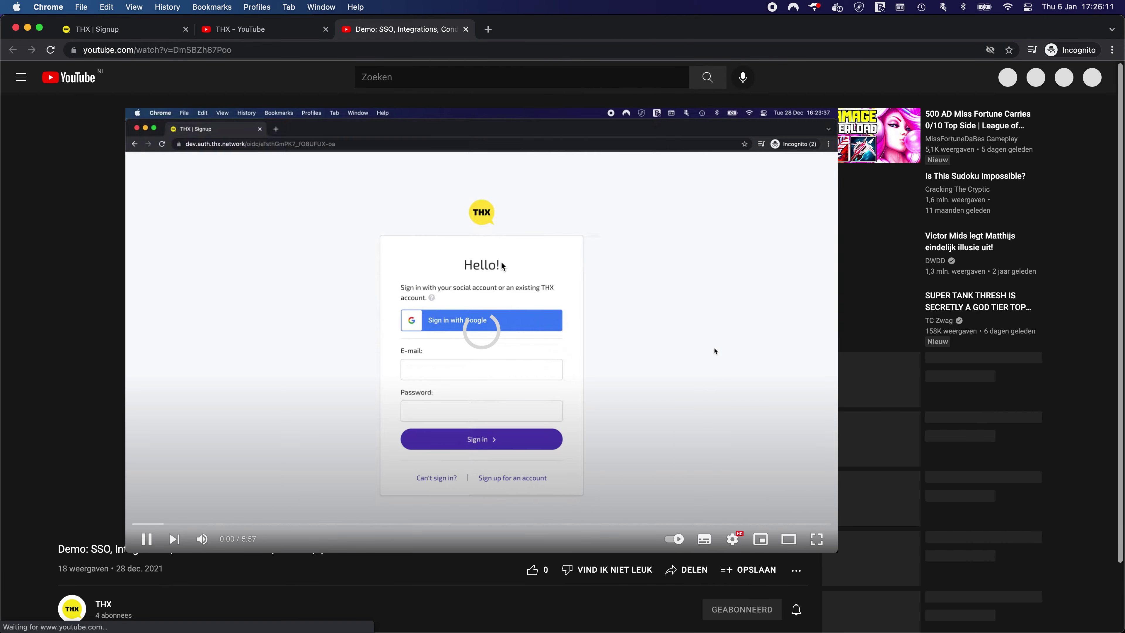
left_click(552, 380)
scroll(552, 380, "down", 5)
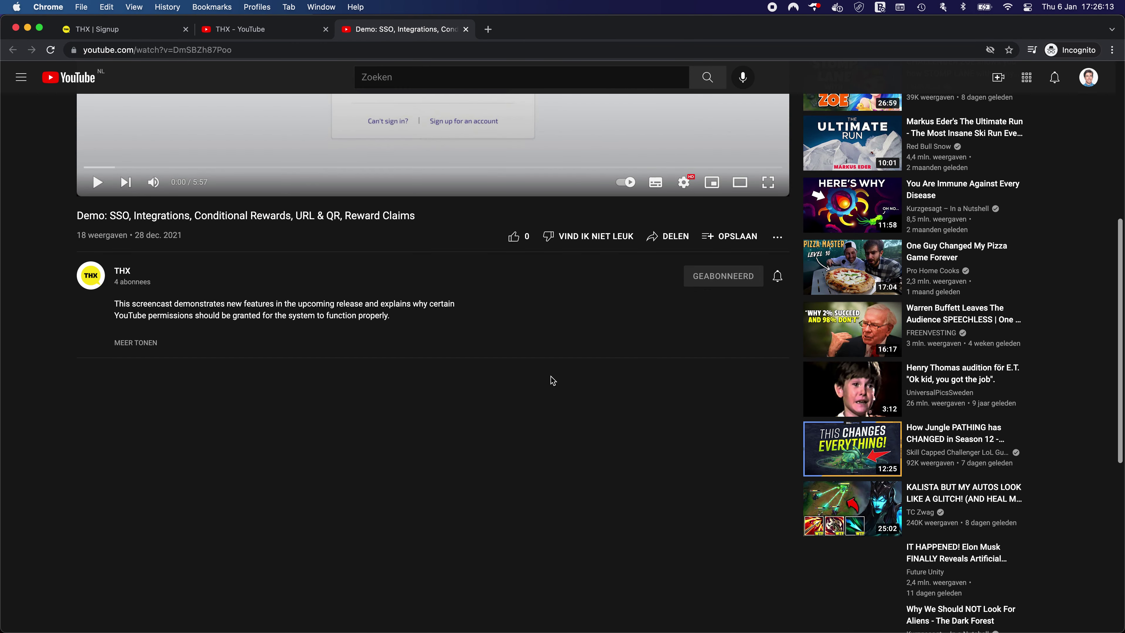
left_click(152, 29)
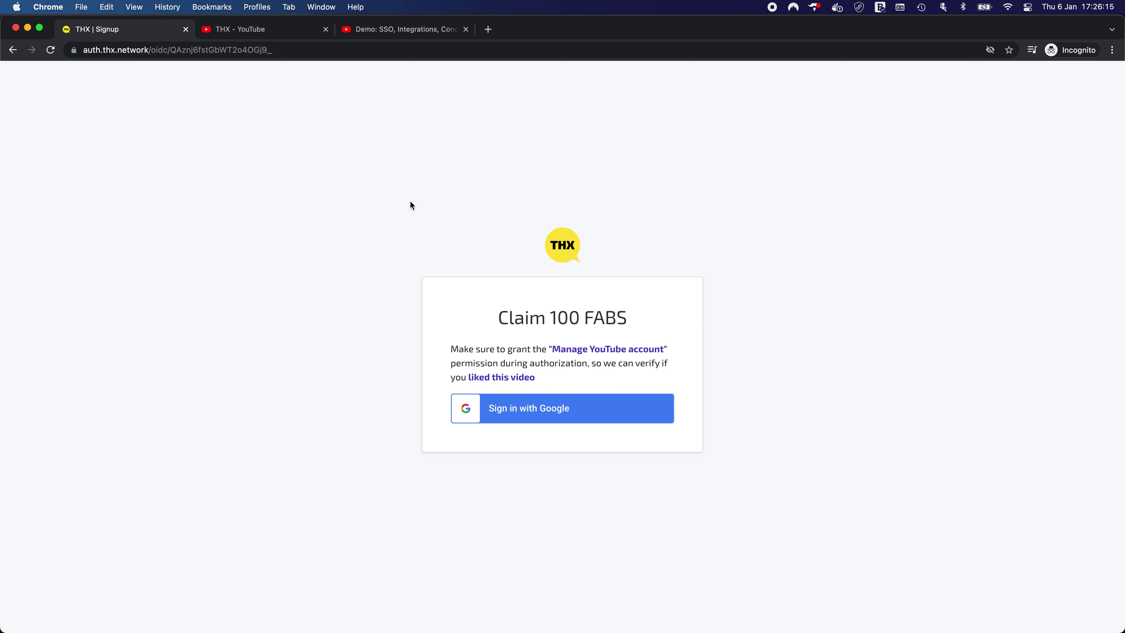
Sign in with Google, proceed past the warning to thx.network, and grant YouTube account access.
left_click(534, 407)
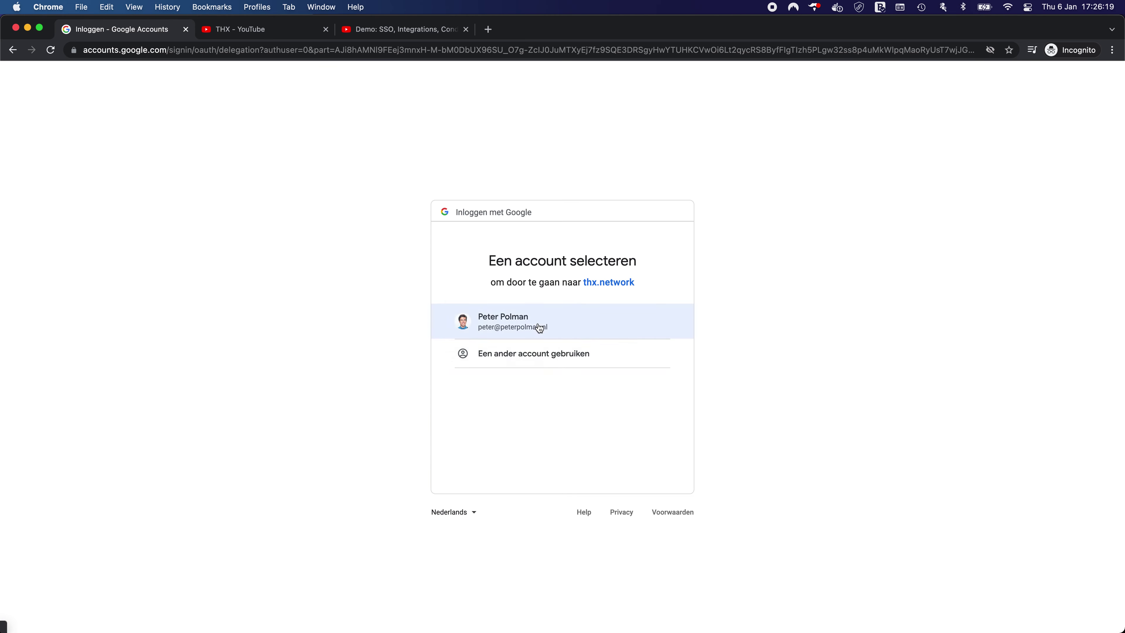
left_click(536, 321)
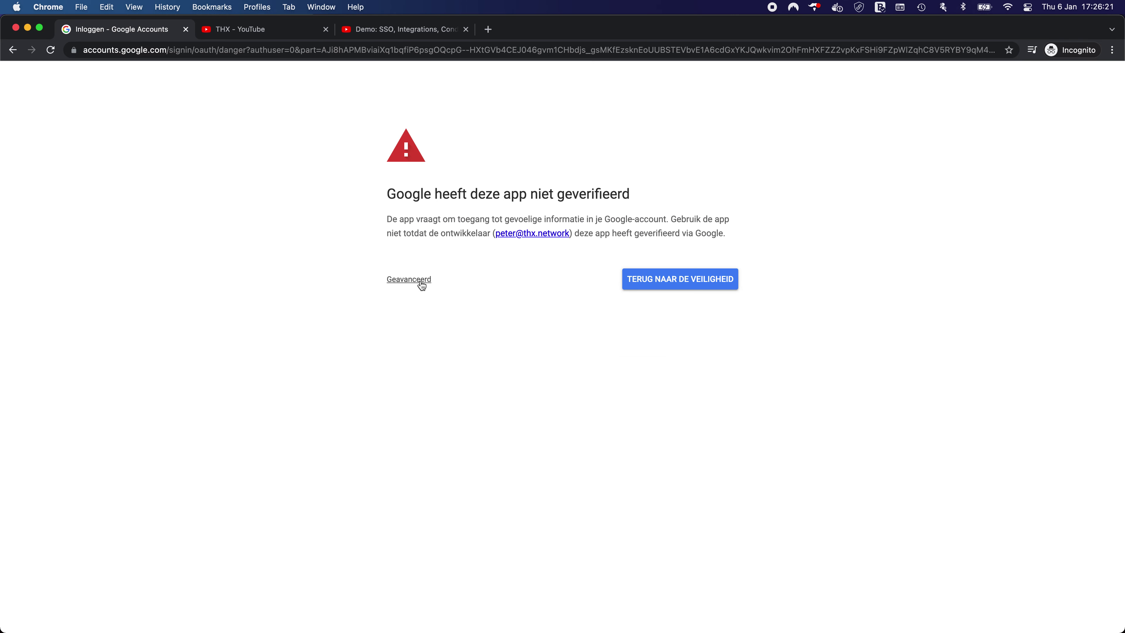
left_click(419, 280)
left_click(419, 364)
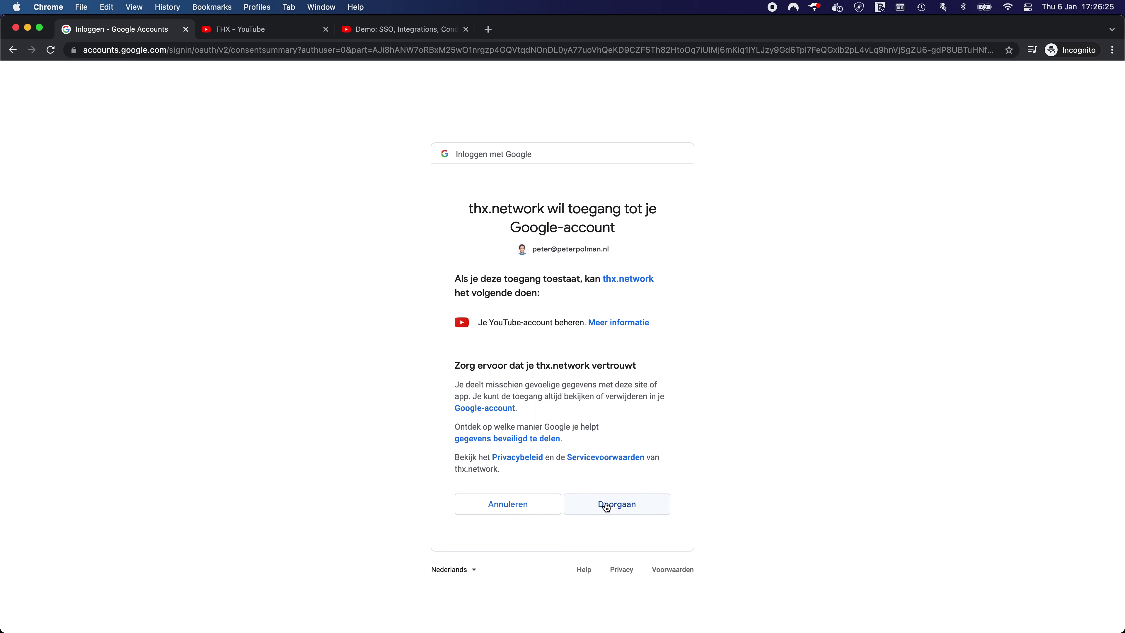
left_click(608, 502)
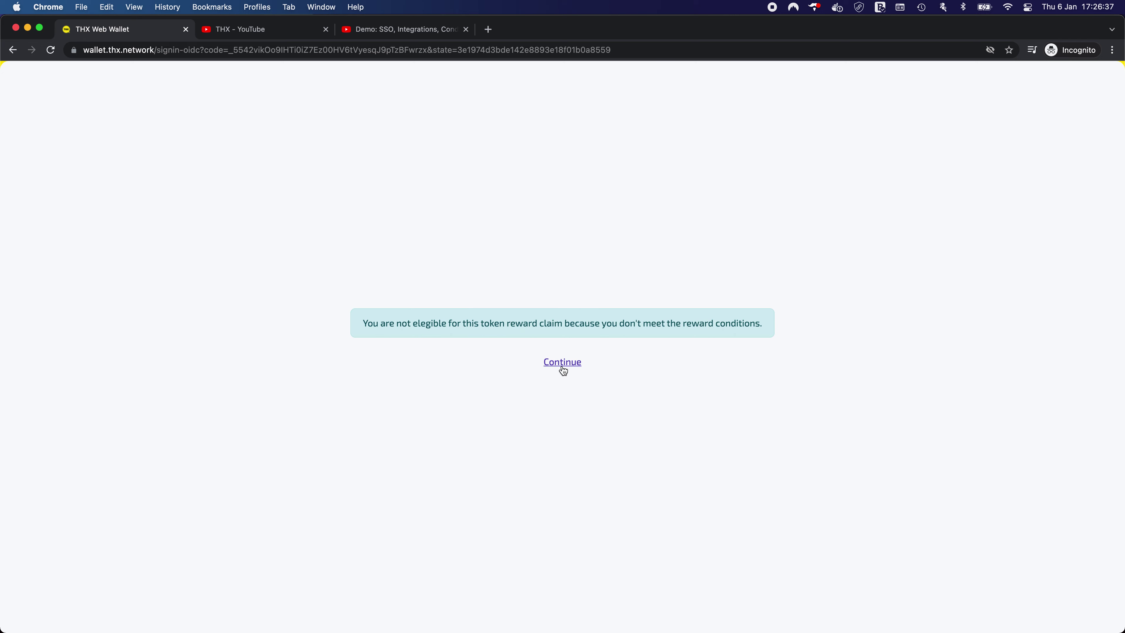
Like the demo video on YouTube and reopen the 100 FABS Like claim link.
left_click(377, 31)
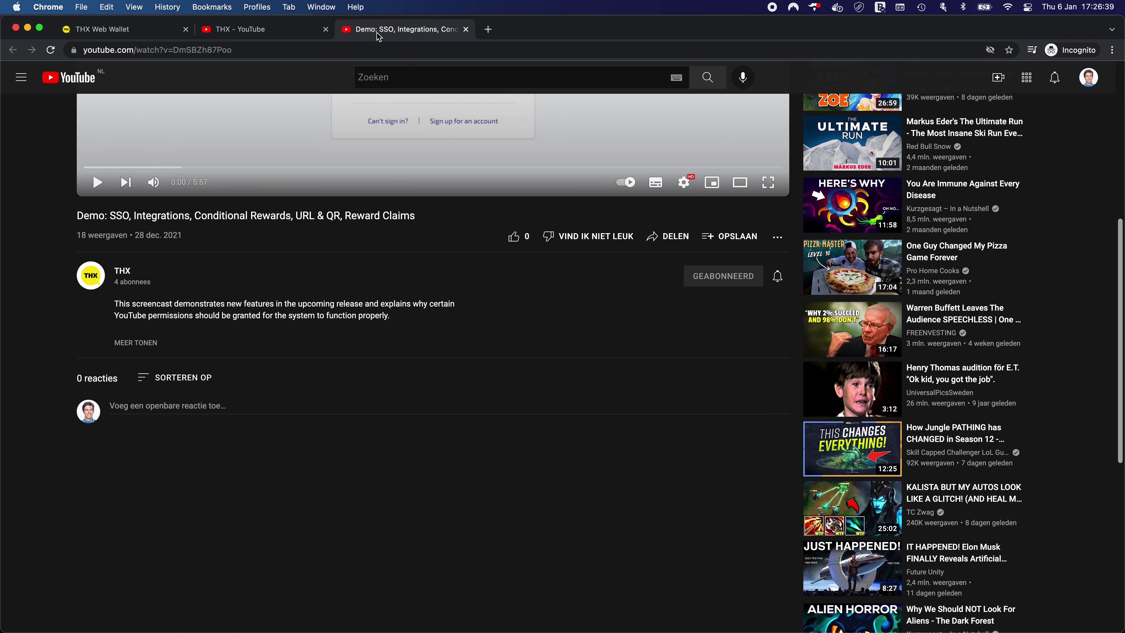
left_click(520, 241)
left_click(167, 31)
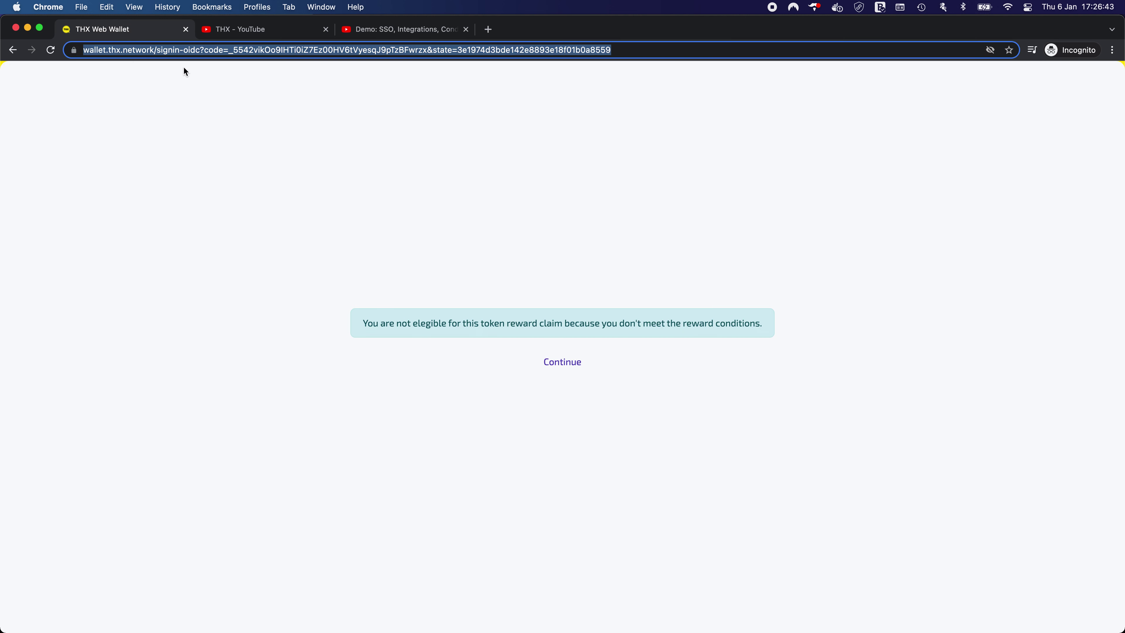
key("super+v")
key("Return")
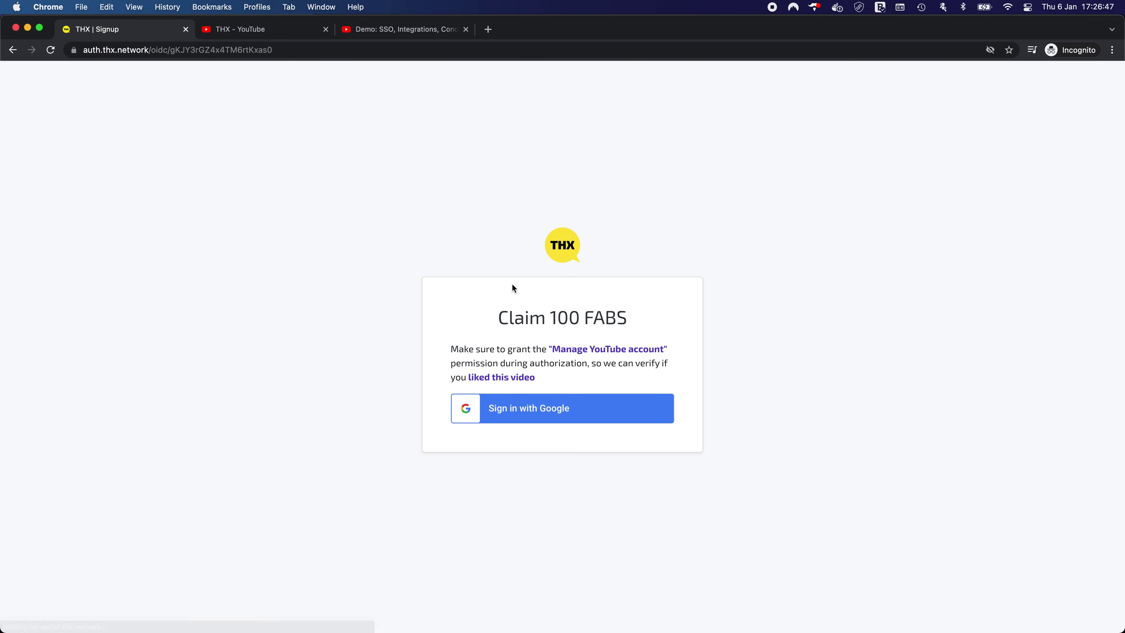
Sign in with Google on the Claim 100 FABS page to process the claim.
left_click(540, 408)
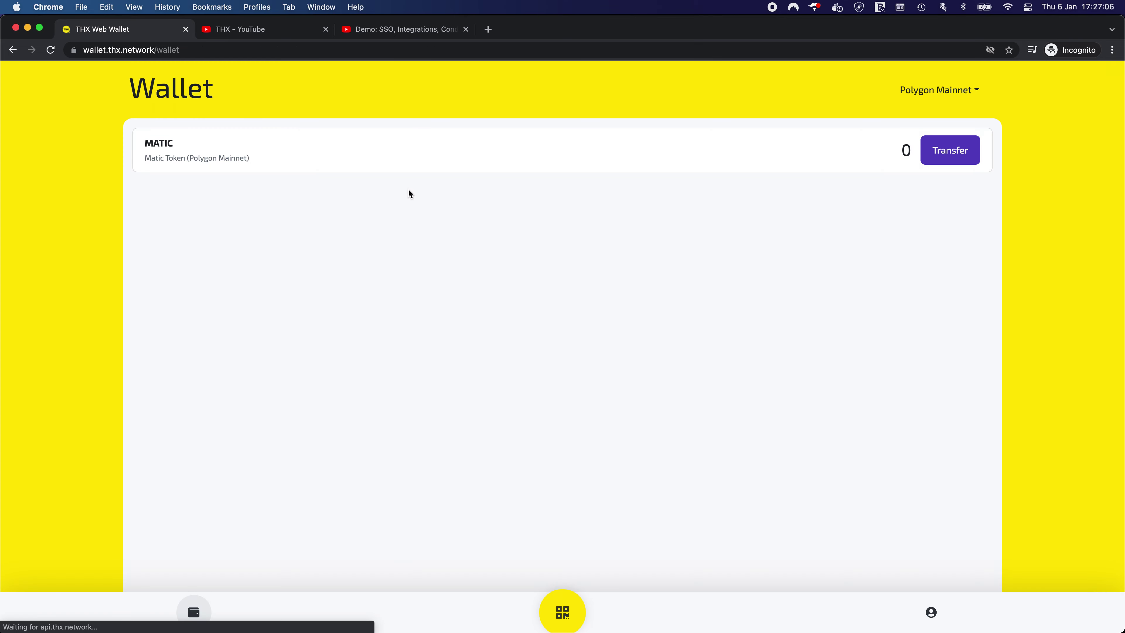
Switch the wallet to Polygon Testnet and confirm the FABS balance now reads 769.
left_click(938, 90)
left_click(930, 119)
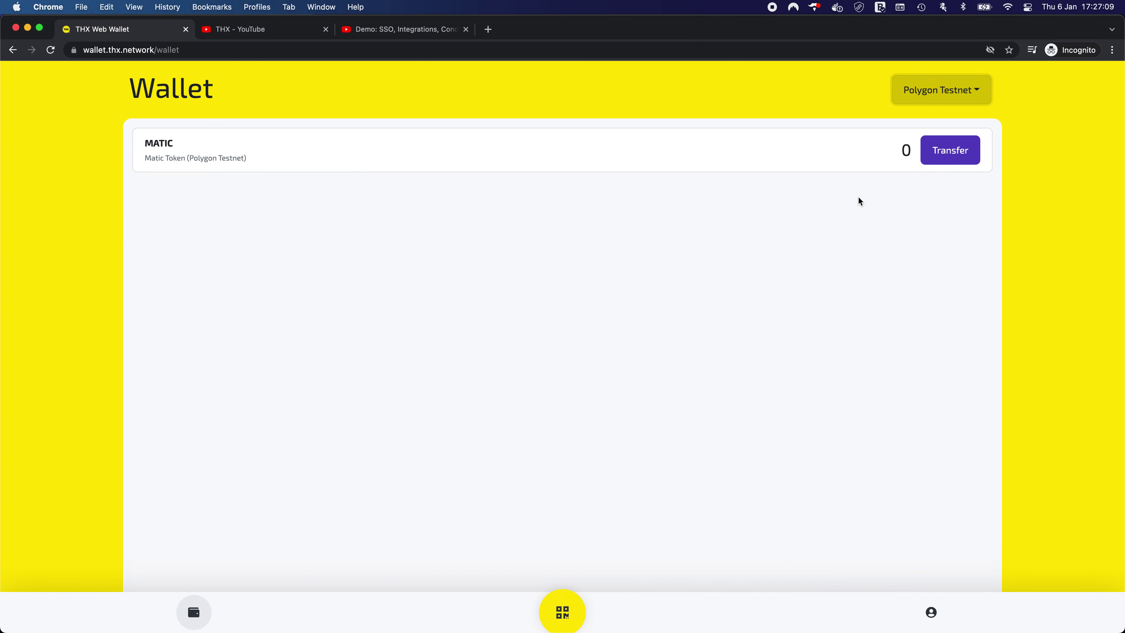
left_click_drag(885, 239, 903, 236)
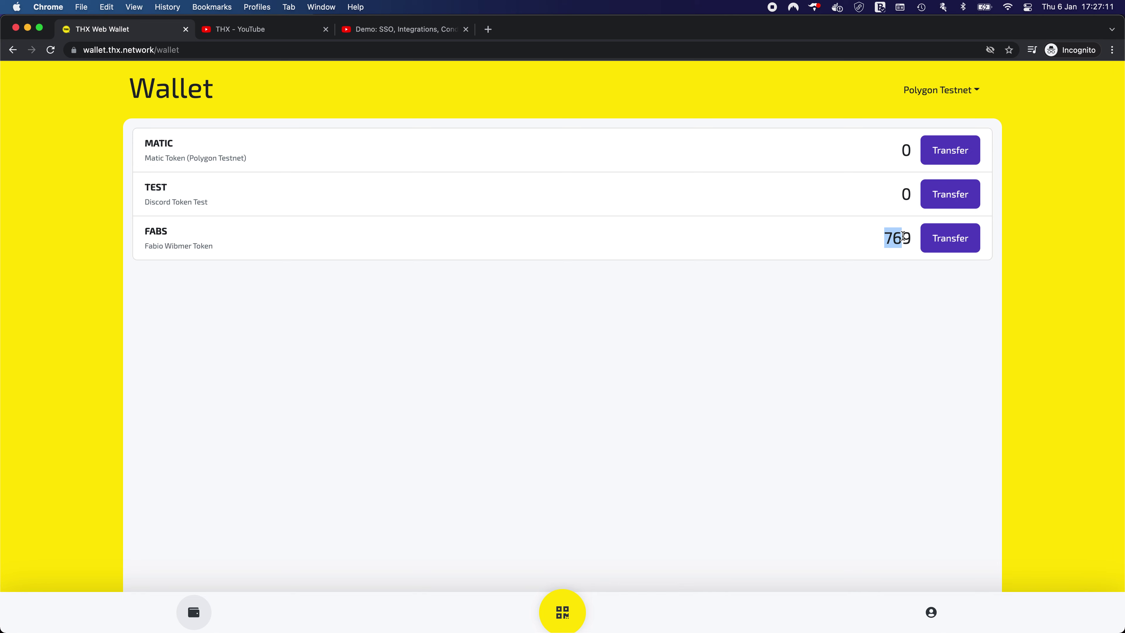
left_click(908, 233)
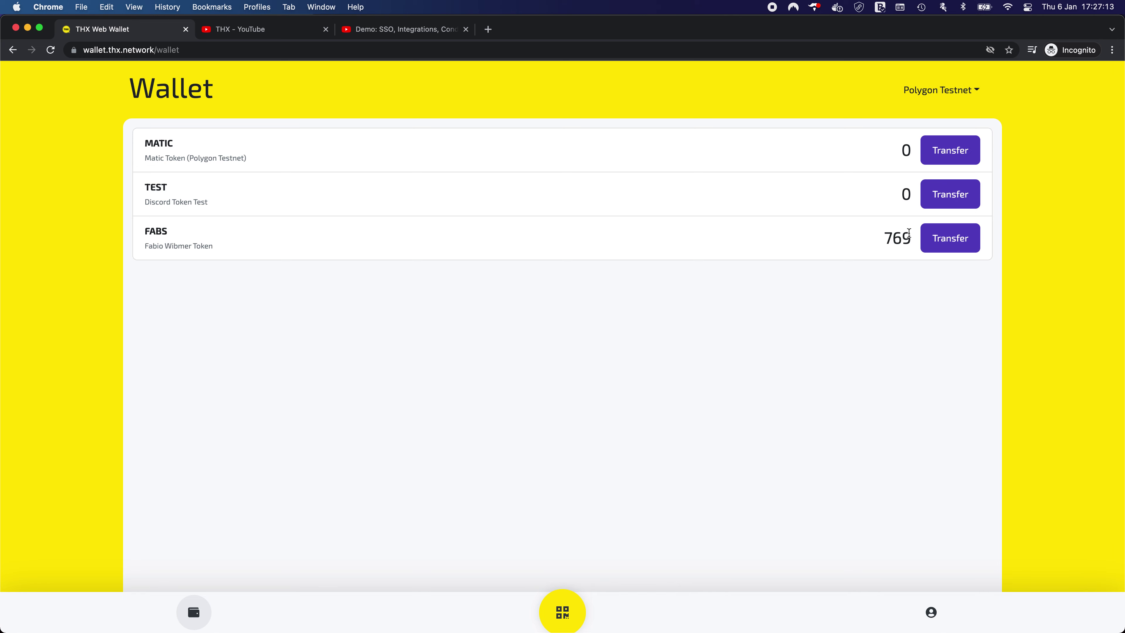